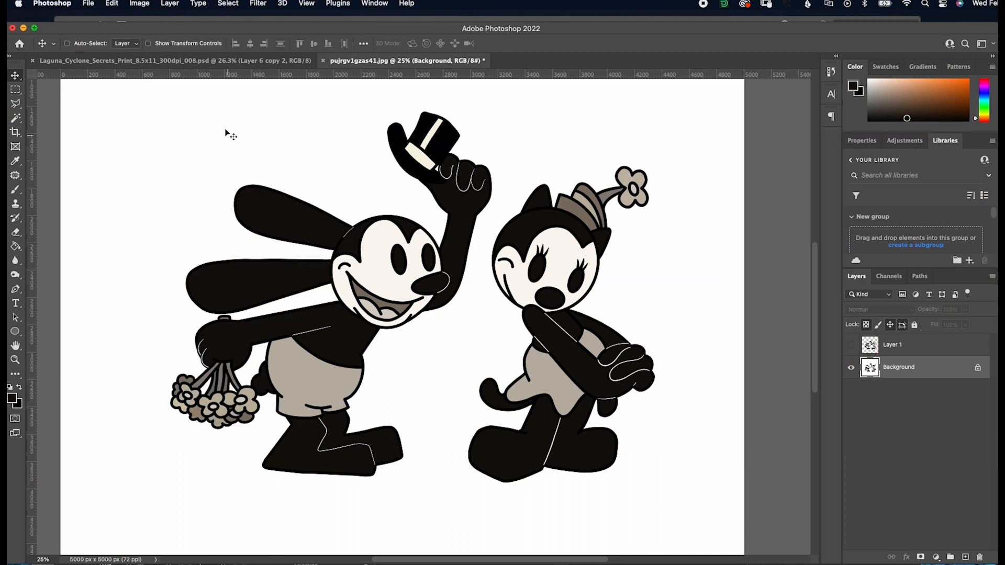
# Select the artwork's black areas with Color Range, sampling the black of the rabbit's upper ear
pyautogui.click(170, 4)
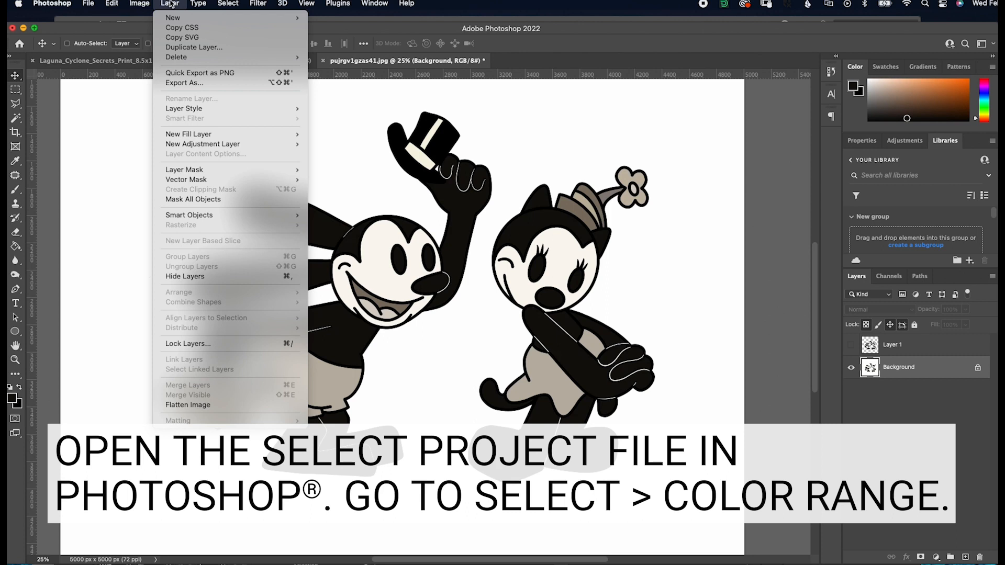
pyautogui.moveTo(222, 7)
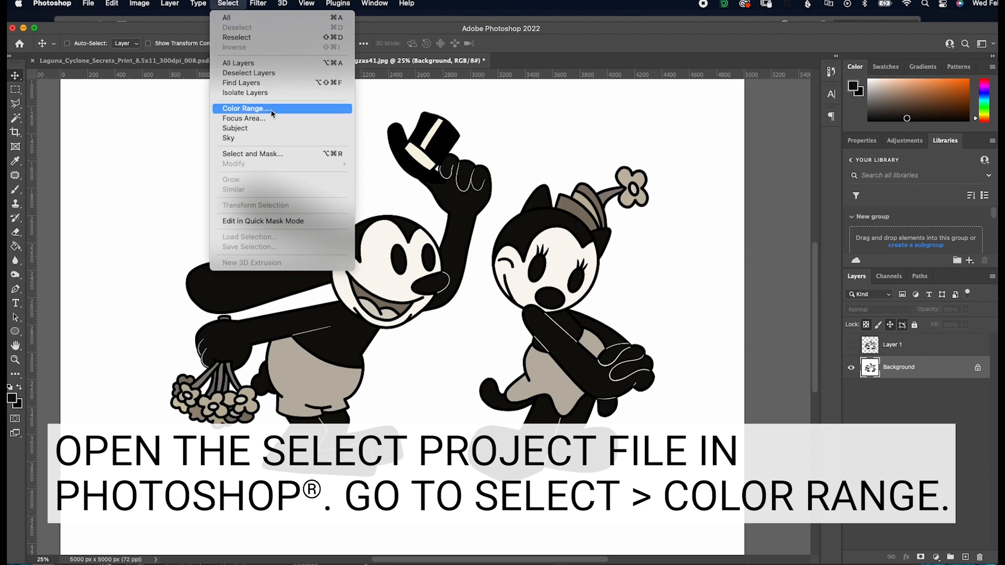
pyautogui.click(288, 111)
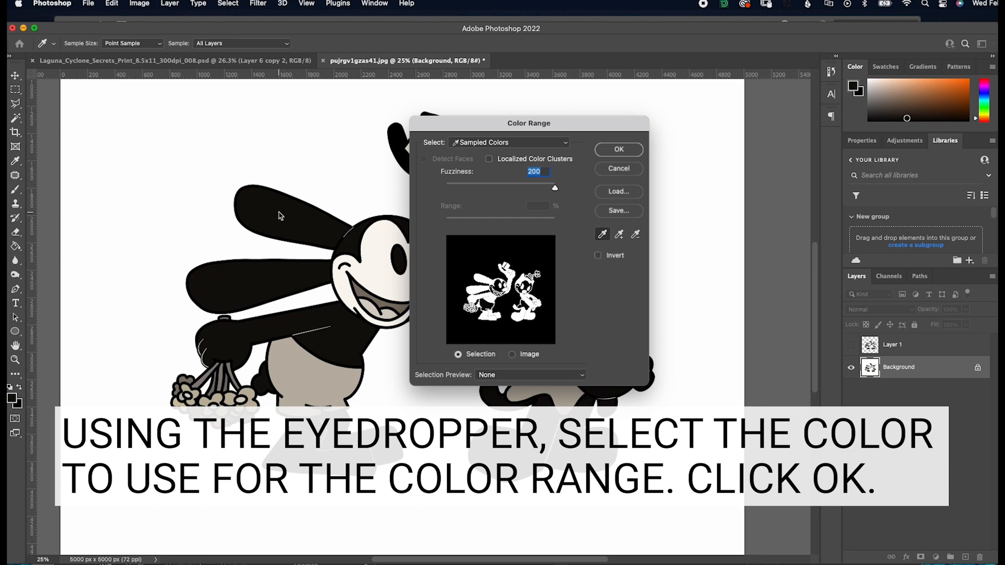
pyautogui.click(328, 184)
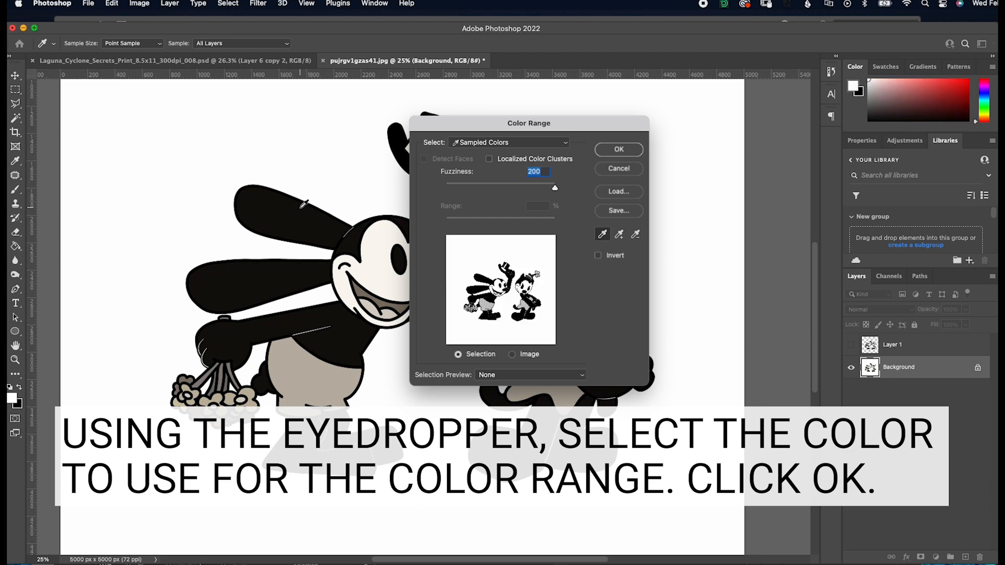
pyautogui.click(301, 208)
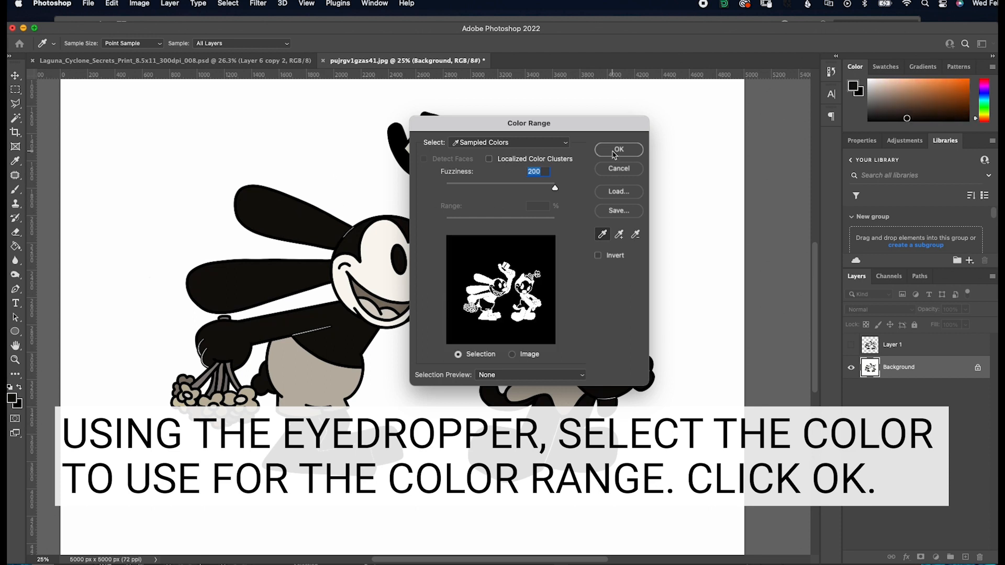
pyautogui.click(615, 151)
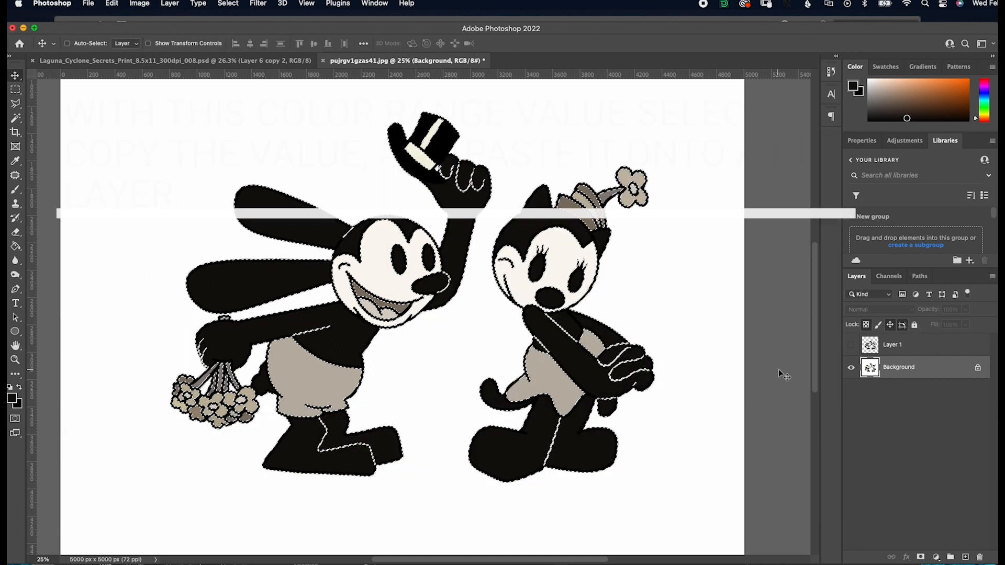
# Hide the Background layer, fill the selected areas with black on a new layer, and deselect
pyautogui.click(851, 368)
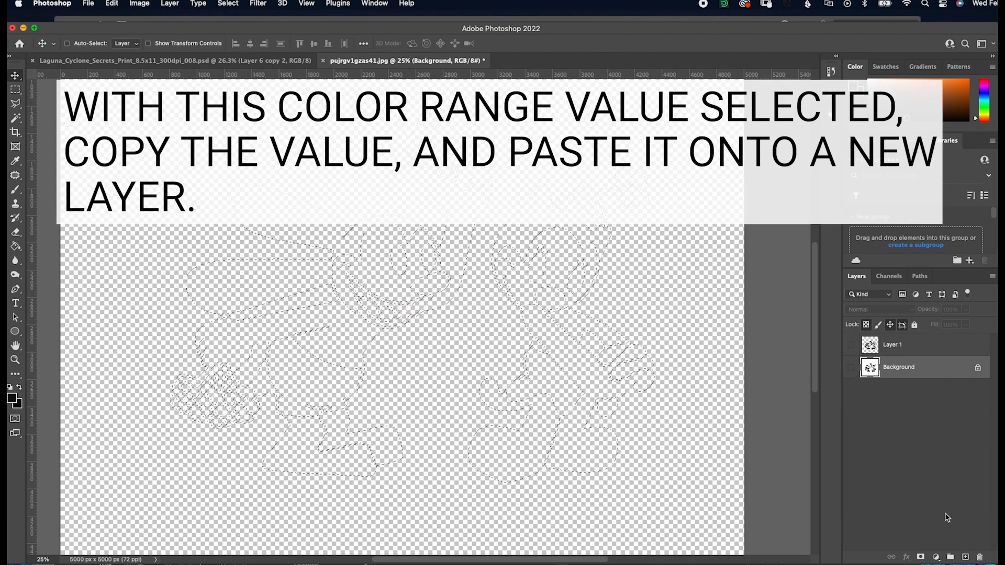
pyautogui.press('super+j')
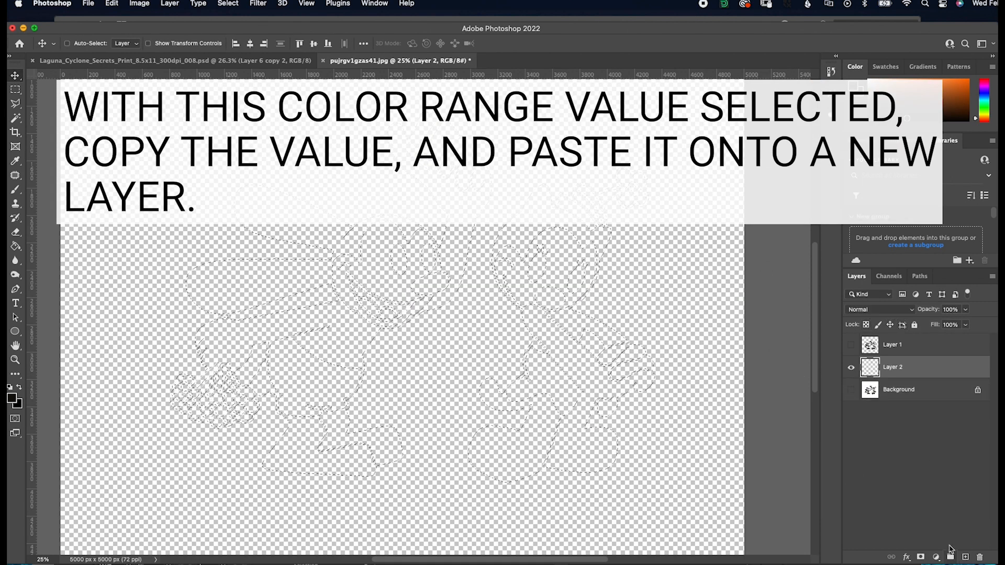
pyautogui.press('g')
pyautogui.click(419, 277)
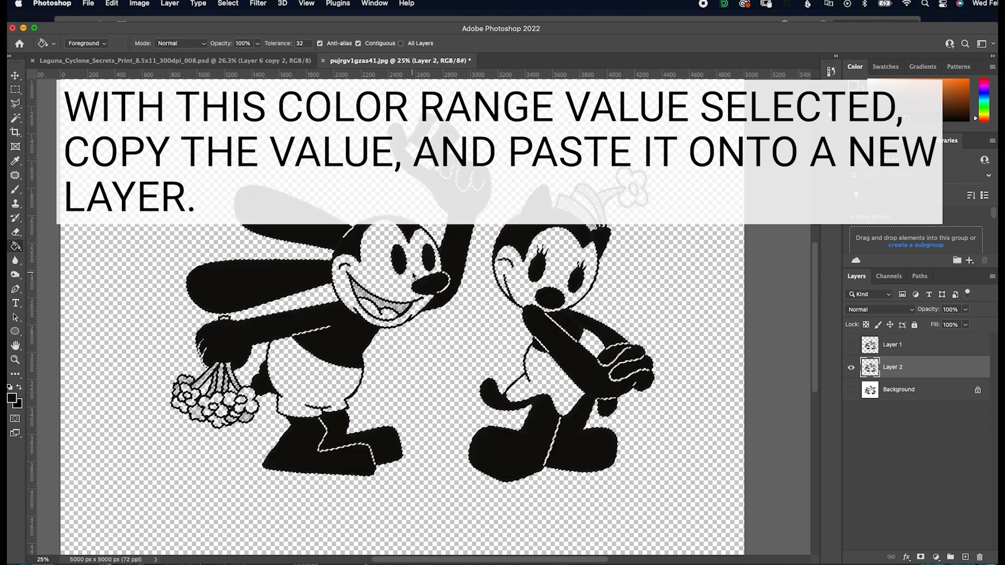
pyautogui.press('super+d')
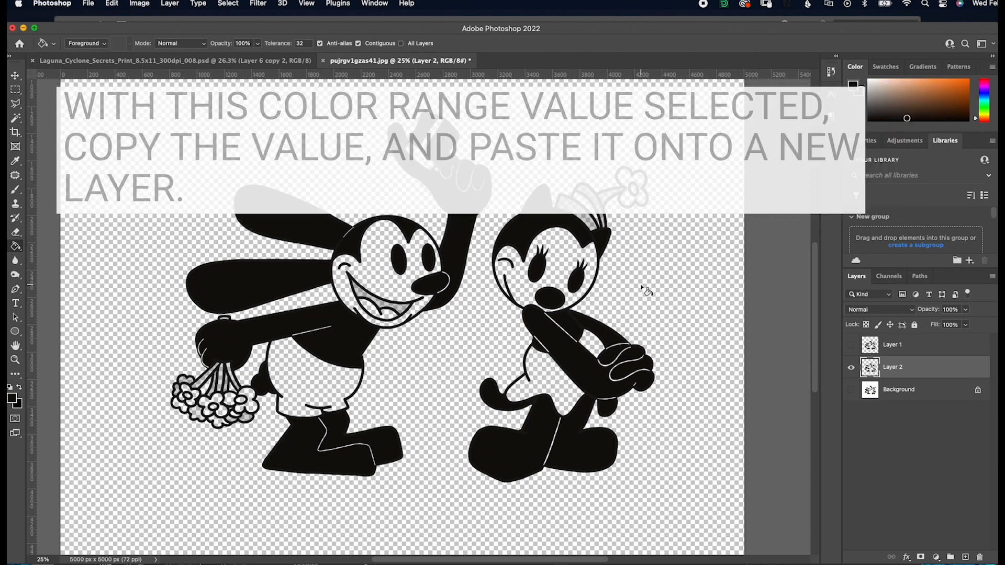
pyautogui.press('v')
# Save a copy of the black artwork in PNG format to the Desktop as OSWALD_2022_001.png
pyautogui.press('super+s')
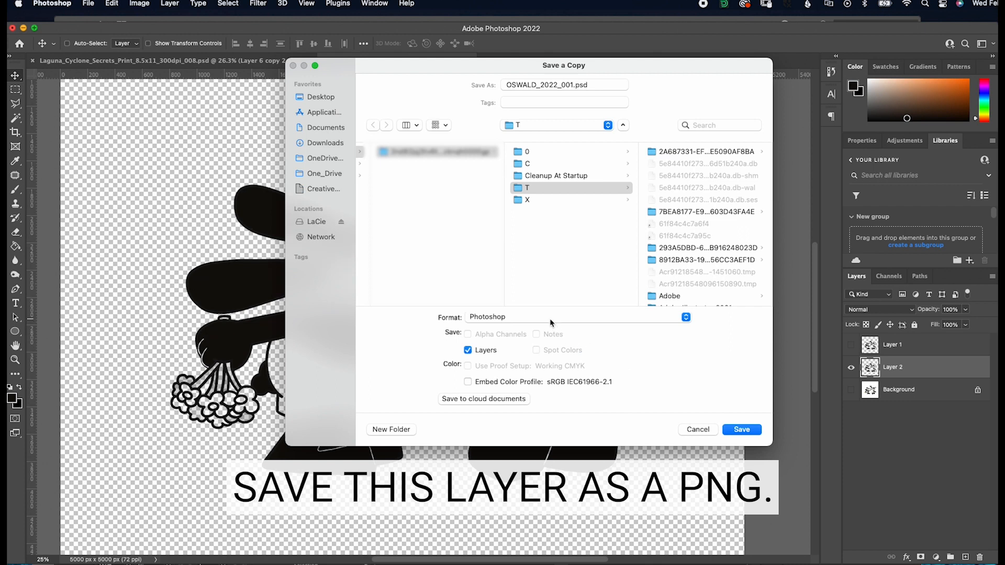
pyautogui.click(550, 318)
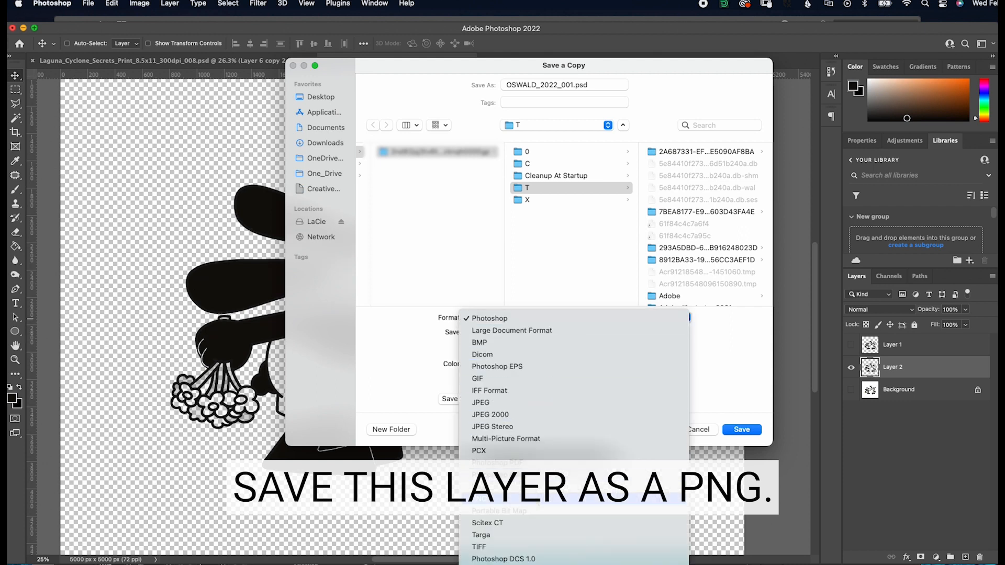
pyautogui.click(538, 500)
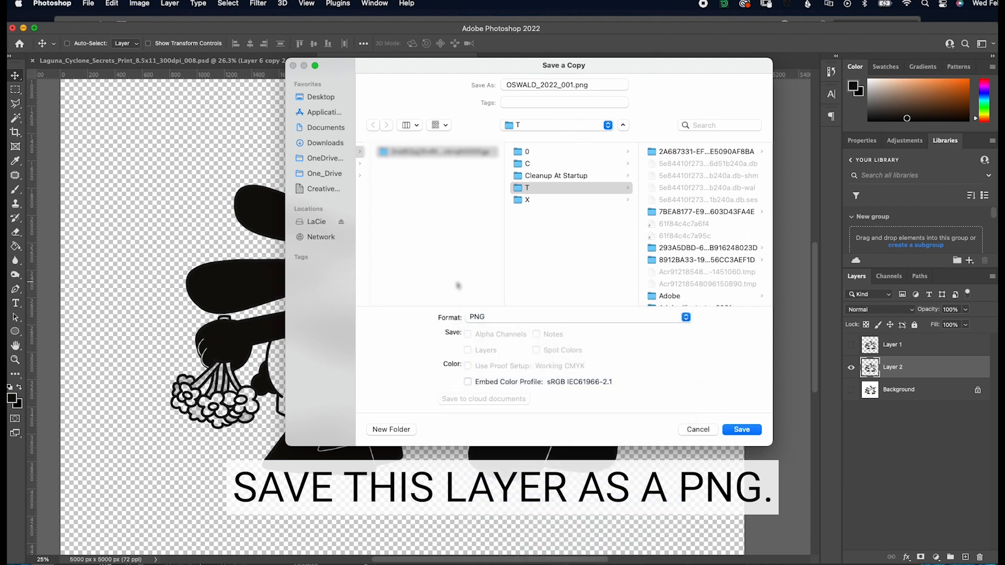
pyautogui.click(324, 97)
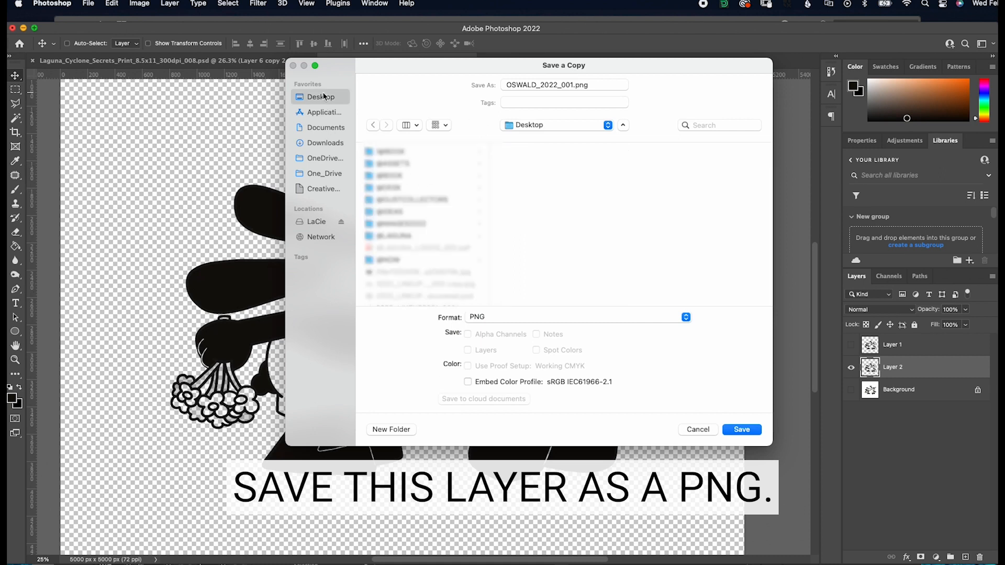
pyautogui.click(746, 430)
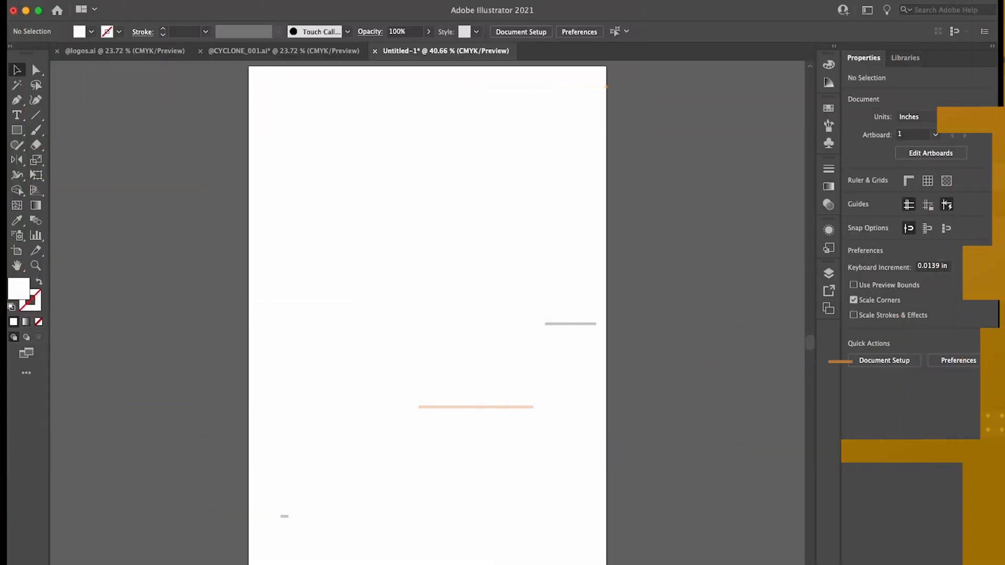
# Place OSWALD_2022_001.png in the untitled Illustrator document and scale it proportionally about its center to about 13.92 in wide, fitting the characters on the artboard
pyautogui.moveTo(65, 161); pyautogui.dragTo(426, 239)
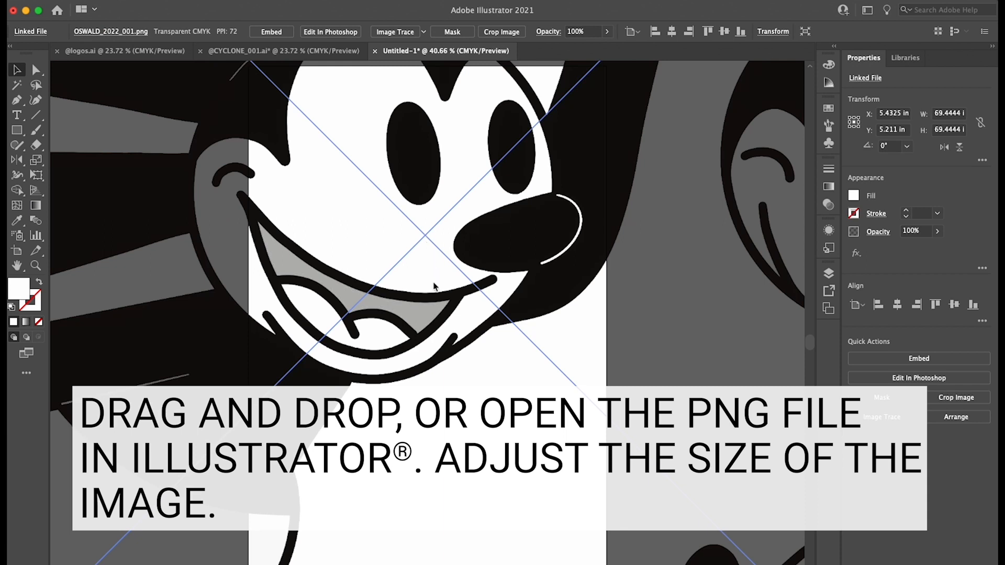
pyautogui.press('super+minus')
pyautogui.press('super+minus')
pyautogui.press('super+minus')
pyautogui.press('super+minus')
pyautogui.press('super+minus')
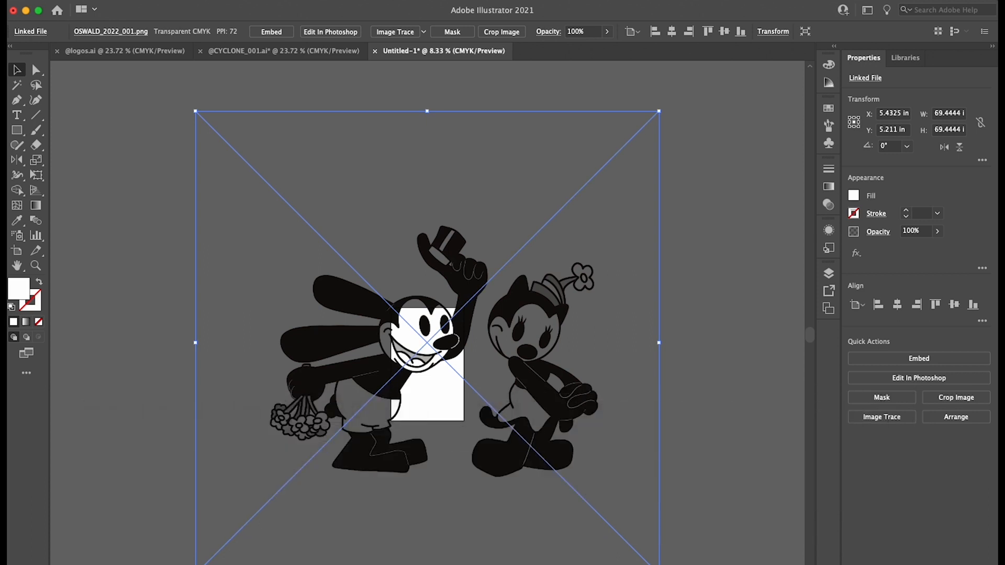
pyautogui.moveTo(655, 564); pyautogui.dragTo(475, 408)
pyautogui.click(491, 416)
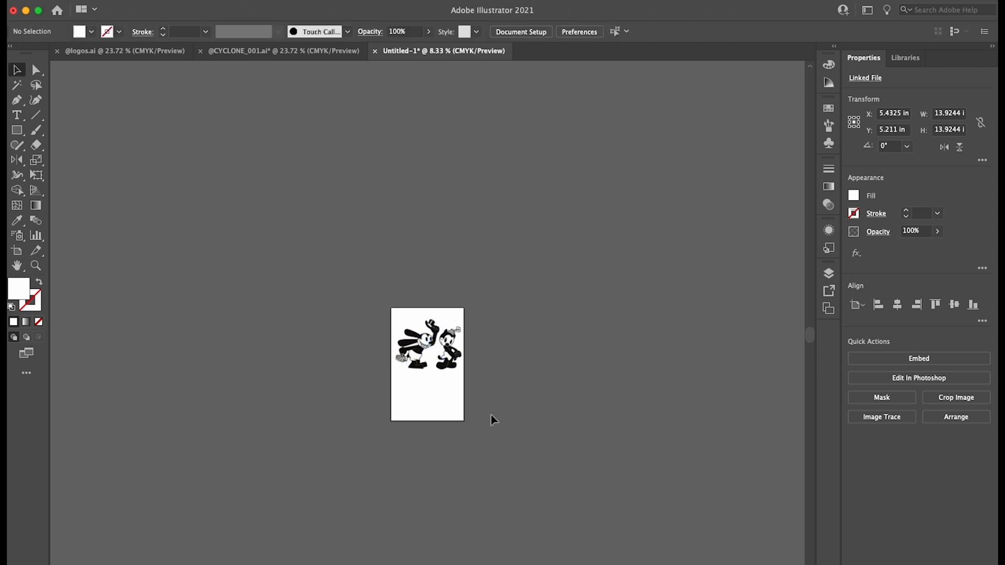
# Run Image Trace on the placed image with the default black-and-white settings and turn off the large-image warning for future traces
pyautogui.press('super+0')
pyautogui.moveTo(489, 410); pyautogui.dragTo(491, 473)
pyautogui.press('super+equal')
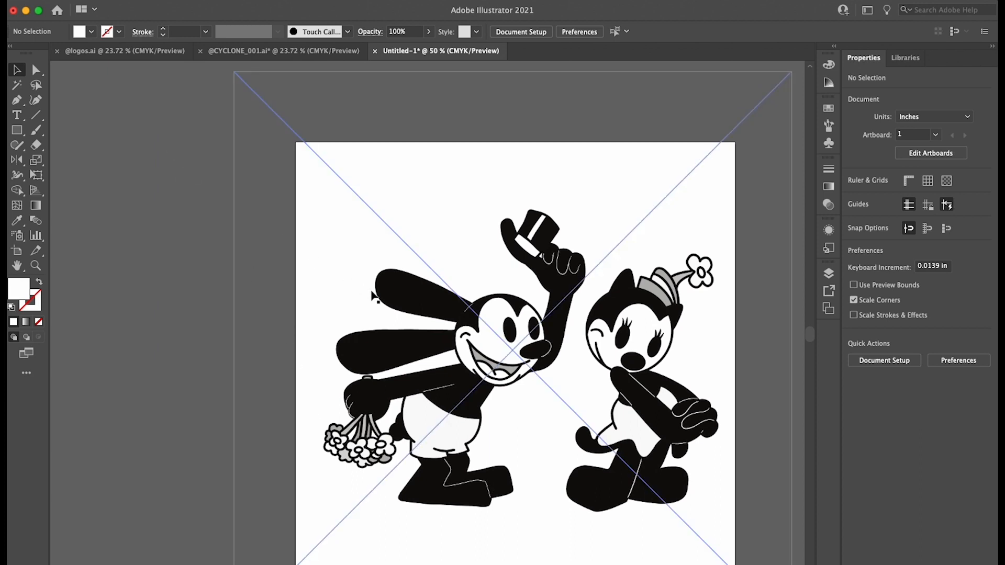
pyautogui.moveTo(185, 278); pyautogui.dragTo(230, 272)
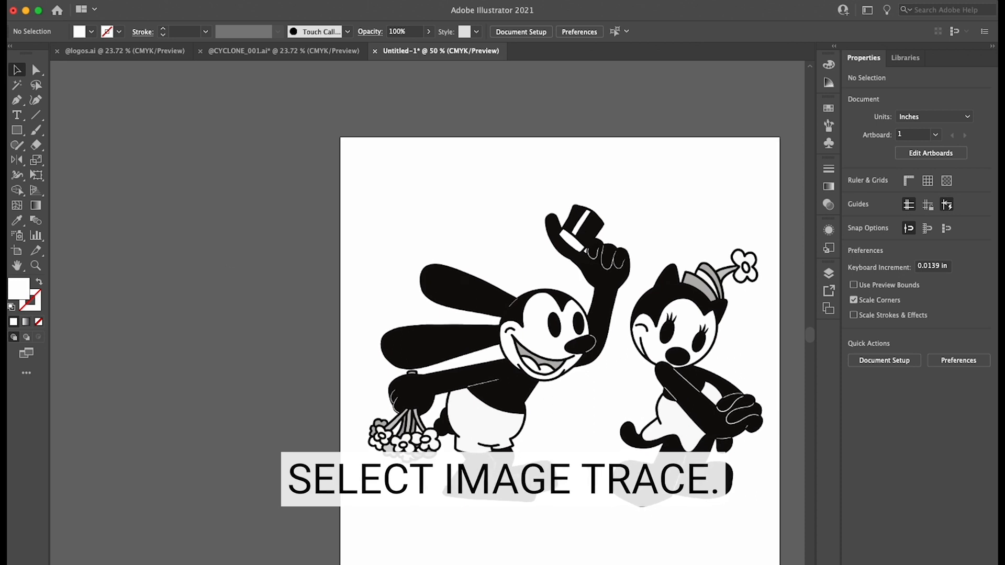
pyautogui.moveTo(132, 144)
pyautogui.mouseDown()
pyautogui.moveTo(182, 136)
pyautogui.moveTo(173, 134)
pyautogui.mouseUp()
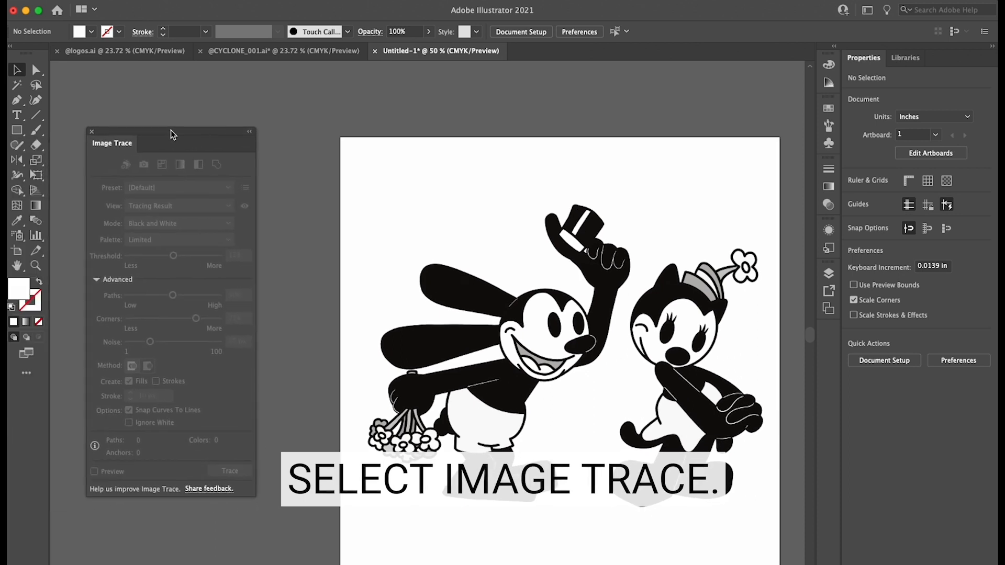
pyautogui.click(395, 196)
pyautogui.hscroll(3, 406, 197)
pyautogui.moveTo(398, 198); pyautogui.dragTo(356, 189)
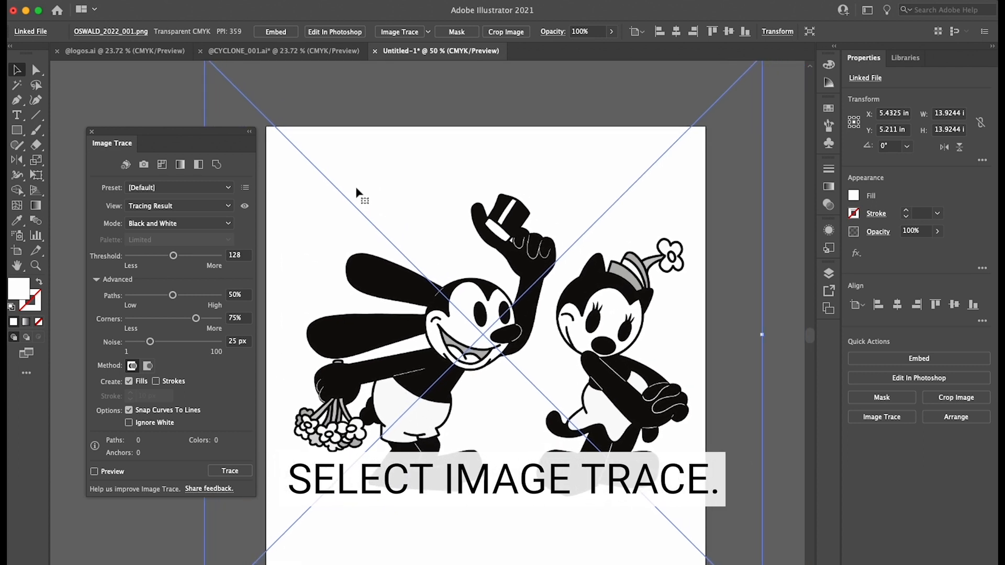
pyautogui.click(399, 31)
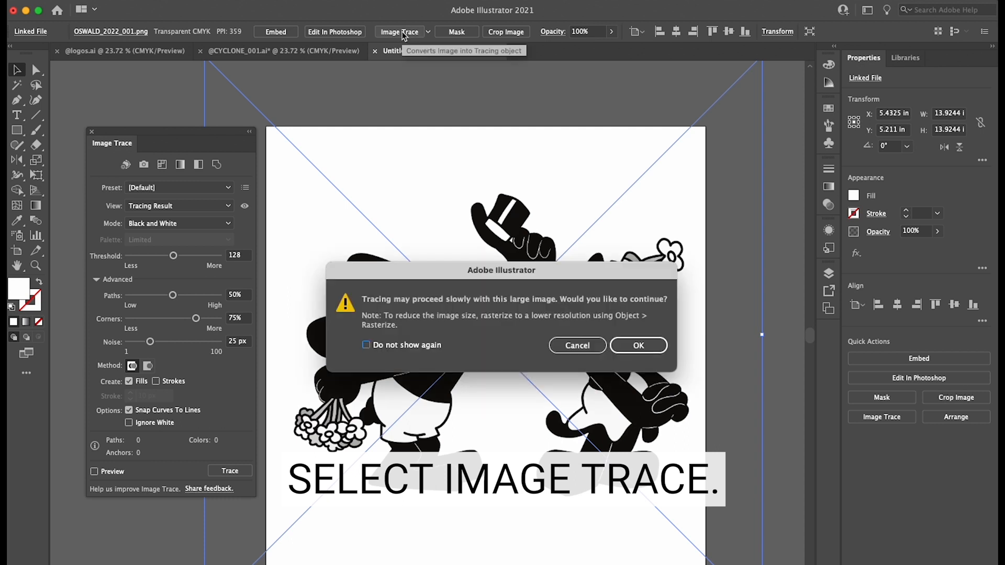
pyautogui.click(389, 345)
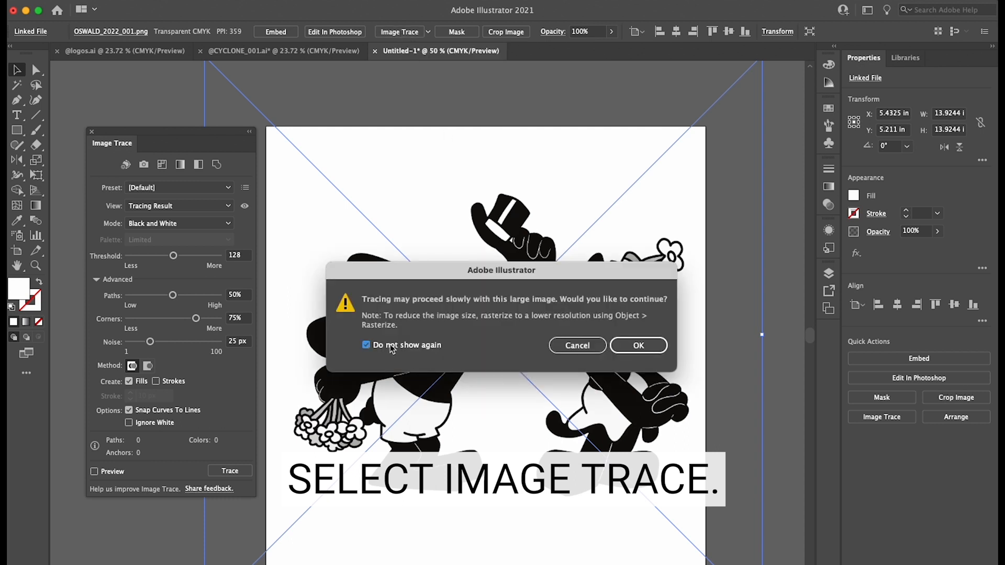
pyautogui.click(646, 348)
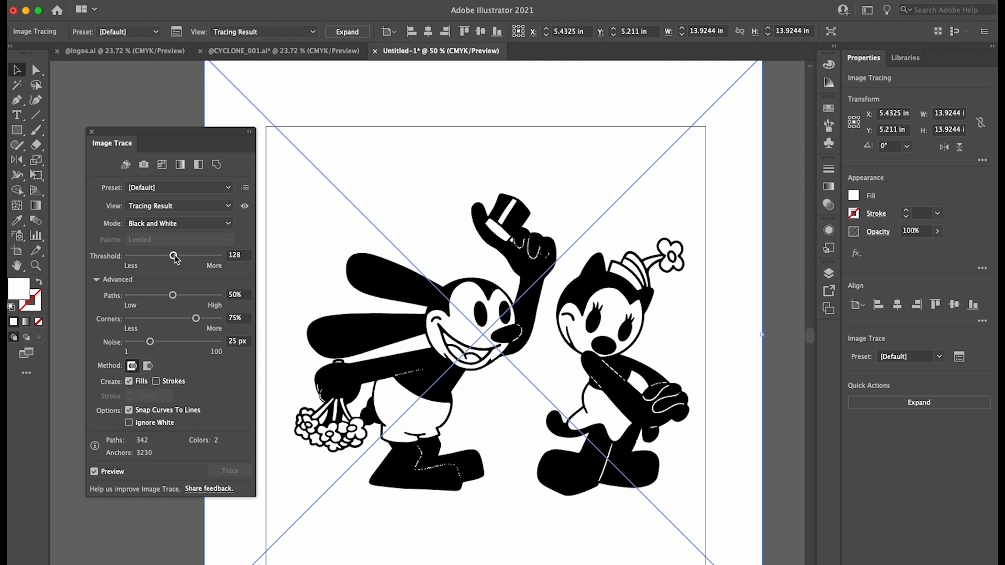
# Try higher and lower trace thresholds and settle on a threshold of 72
pyautogui.moveTo(174, 256); pyautogui.dragTo(182, 259)
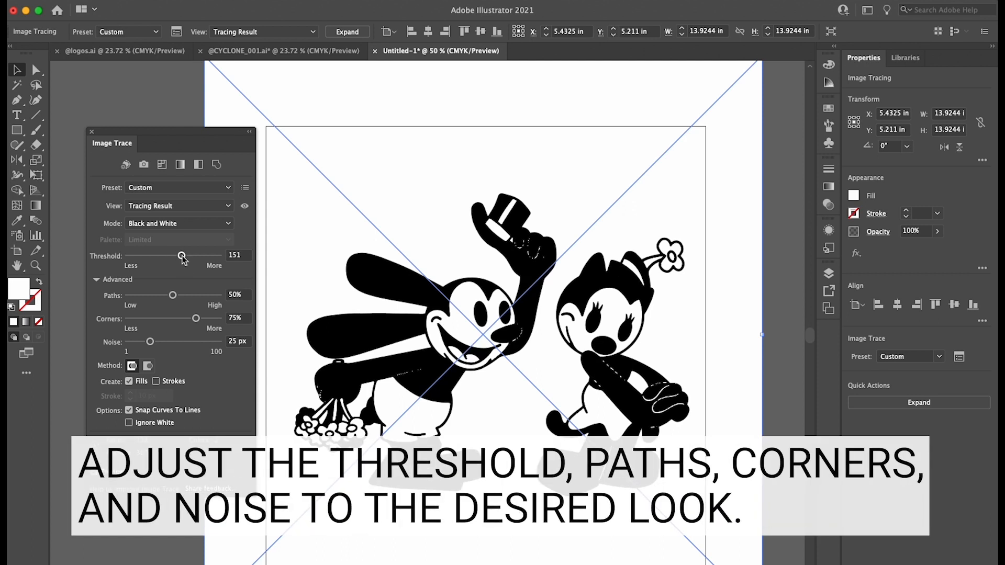
pyautogui.moveTo(183, 256); pyautogui.dragTo(187, 256)
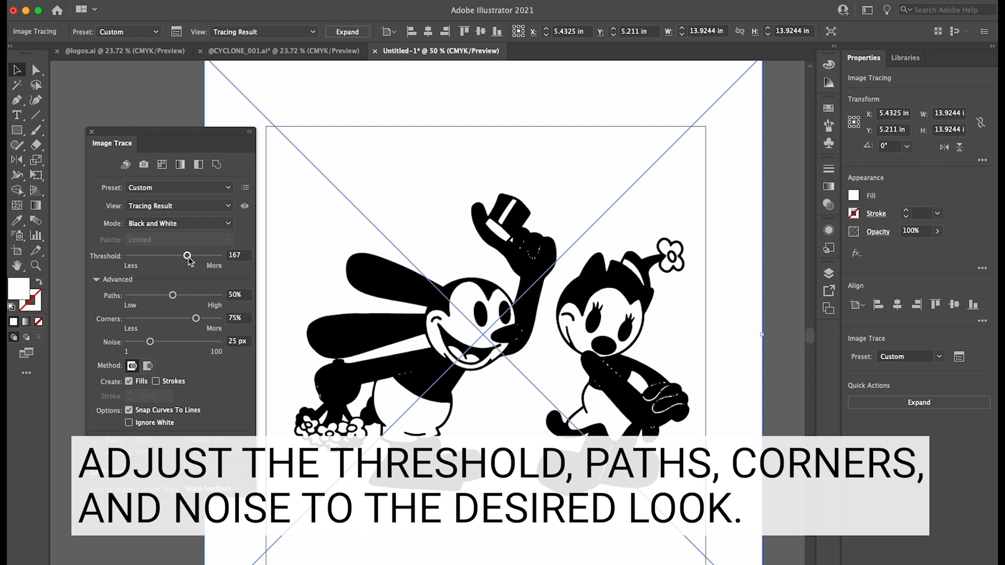
pyautogui.moveTo(189, 257); pyautogui.dragTo(159, 257)
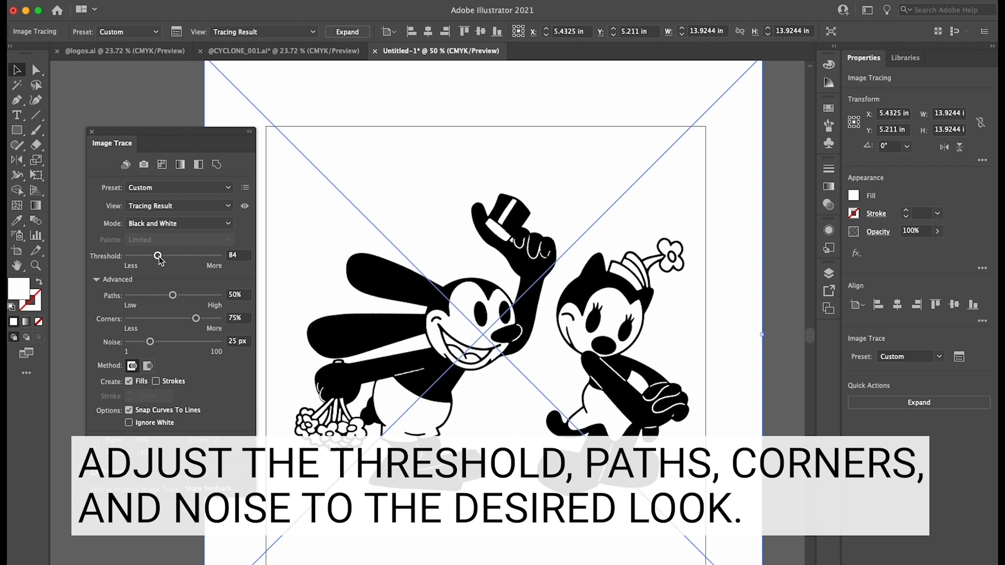
pyautogui.moveTo(158, 257); pyautogui.dragTo(155, 257)
# Set the tracing's paths to 60%, corners to 100% and noise to 1 px
pyautogui.moveTo(172, 295); pyautogui.dragTo(224, 300)
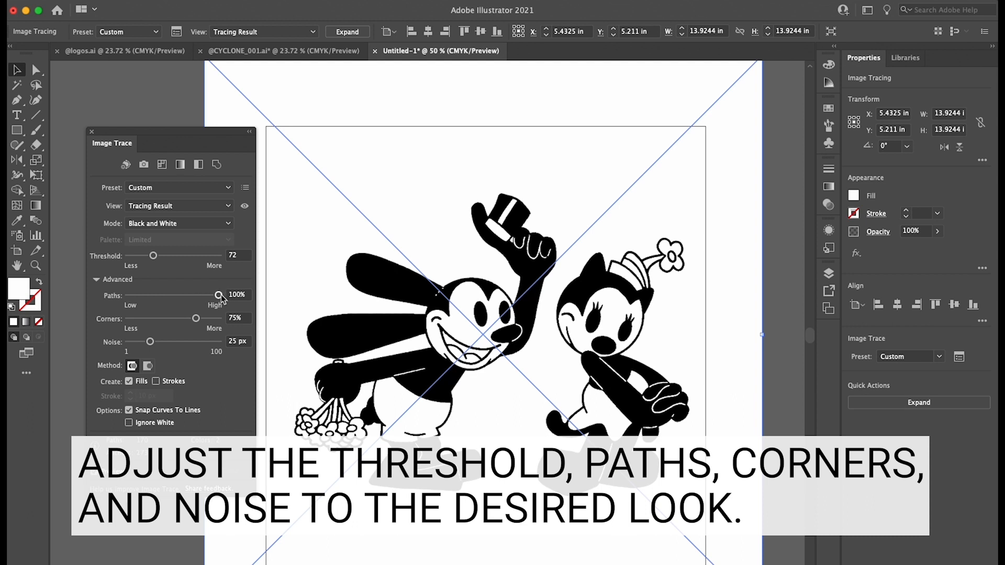
pyautogui.moveTo(219, 296); pyautogui.dragTo(184, 300)
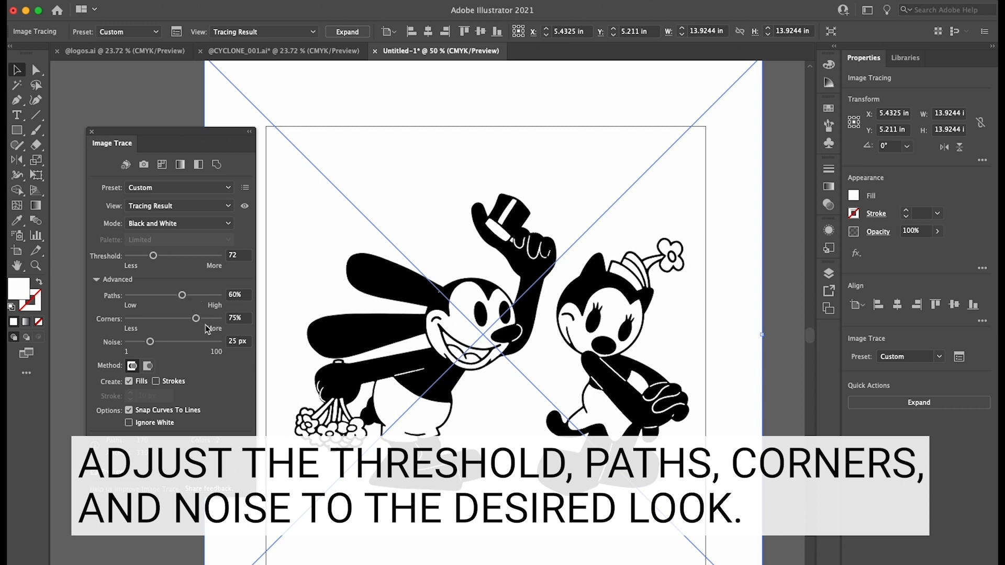
pyautogui.moveTo(196, 318); pyautogui.dragTo(223, 318)
pyautogui.moveTo(151, 343); pyautogui.dragTo(107, 343)
# Make the tracing ignore white, expand it into vector shapes, and deselect the artwork
pyautogui.click(129, 423)
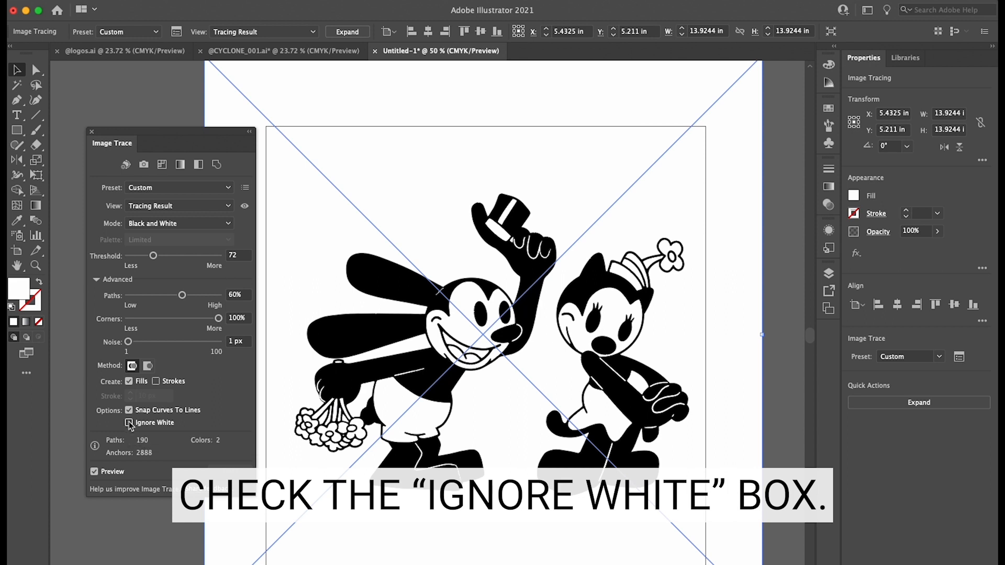
pyautogui.click(129, 423)
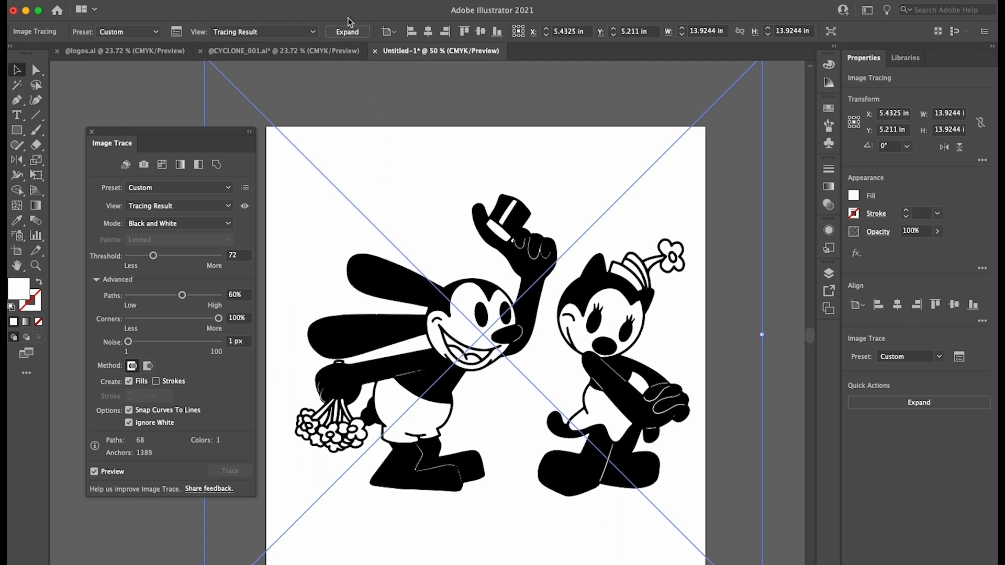
pyautogui.click(348, 33)
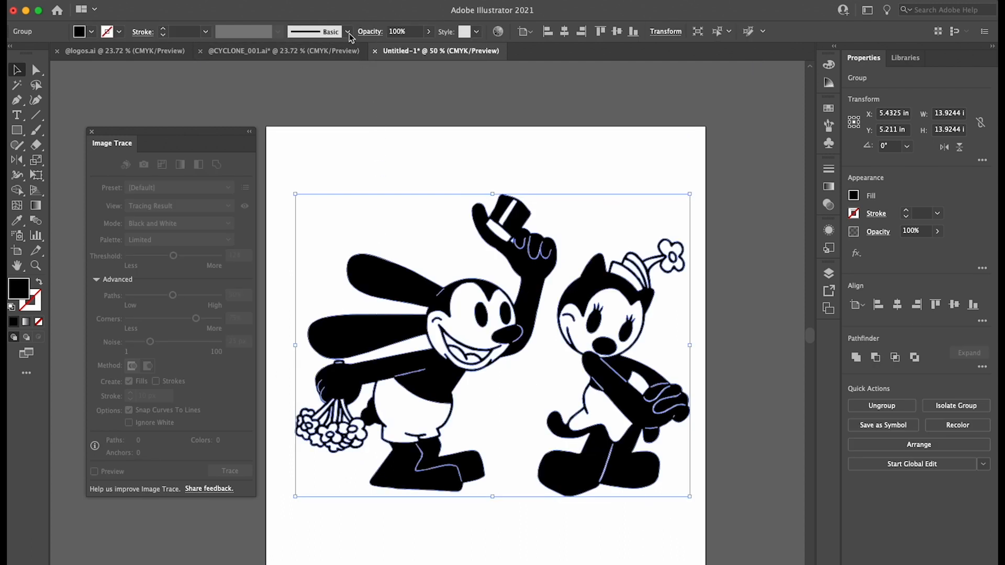
pyautogui.click(427, 185)
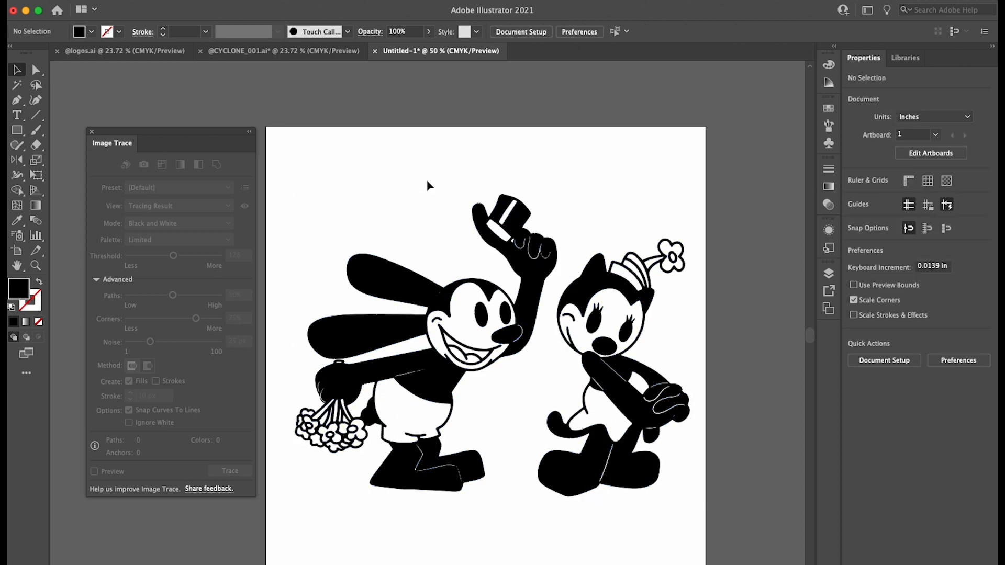
# Select the expanded artwork group to examine its vector paths and anchor points, and clear the selection
pyautogui.hscroll(-1, 427, 186)
pyautogui.scroll(-1, 427, 185)
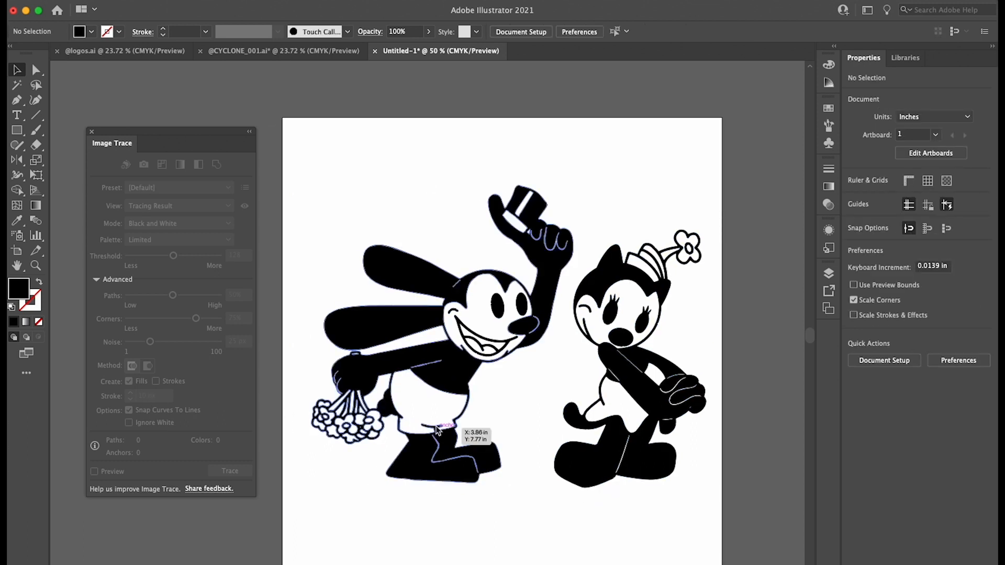
pyautogui.click(438, 430)
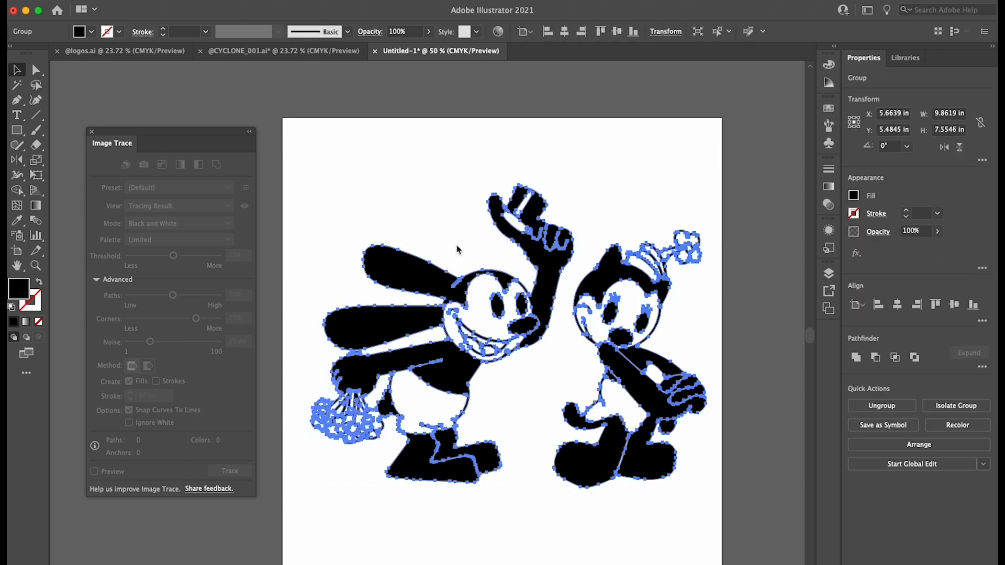
pyautogui.scroll(5, 445, 461)
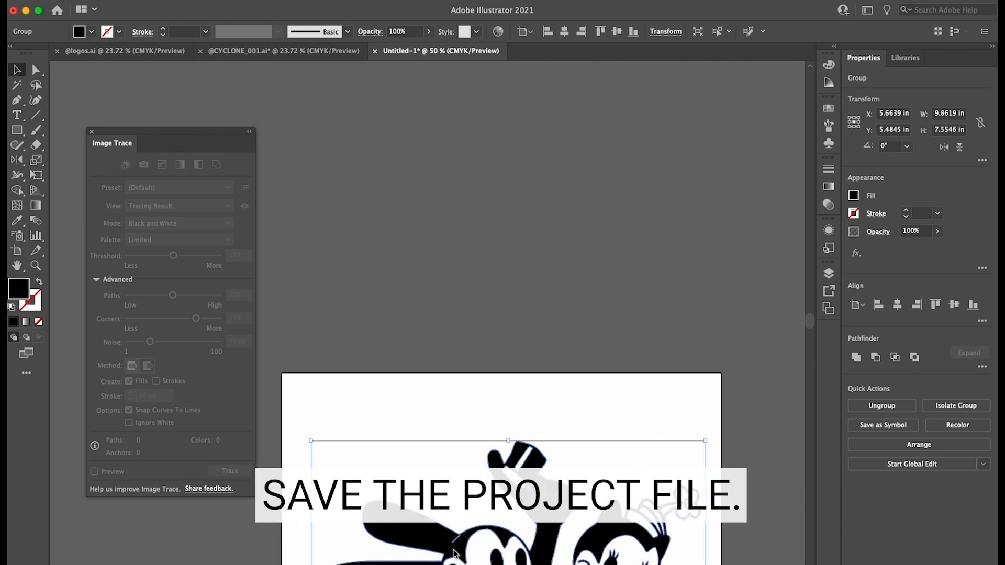
pyautogui.click(487, 259)
# Start setting up a new document in inches with a width of 50 in and a new height
pyautogui.press('super+n')
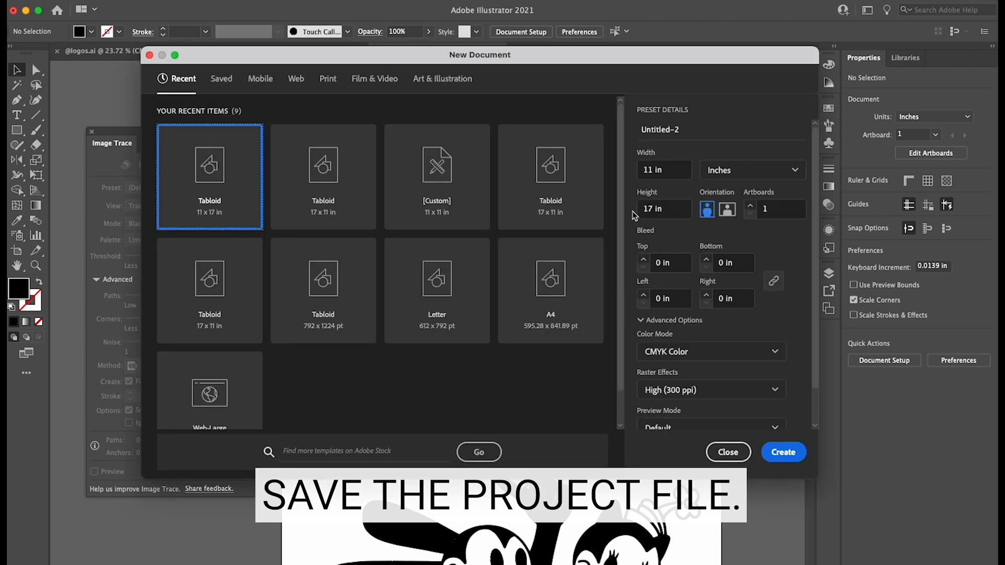
pyautogui.moveTo(670, 172); pyautogui.dragTo(632, 175)
pyautogui.write('50')
pyautogui.moveTo(669, 209); pyautogui.dragTo(632, 213)
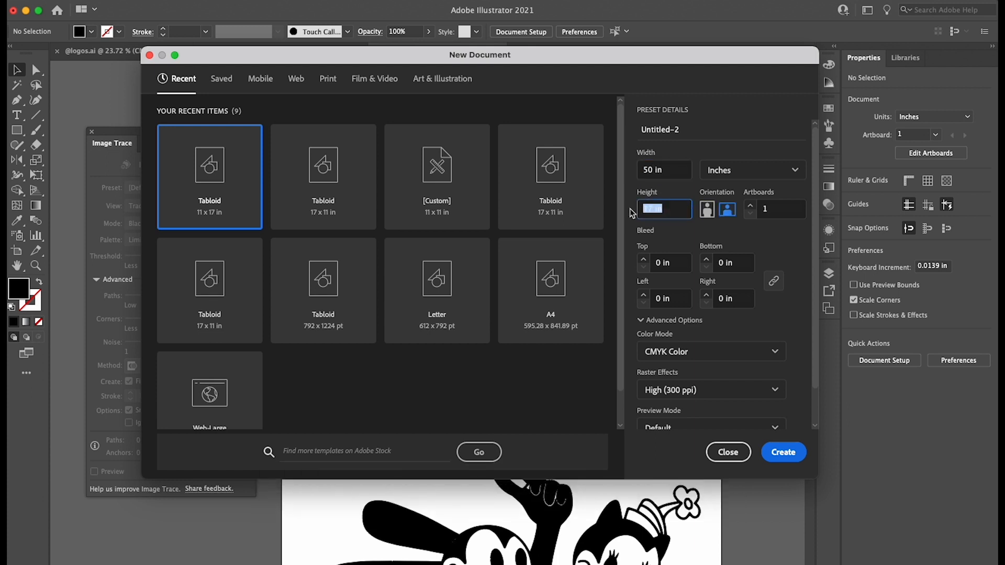
pyautogui.write('5')
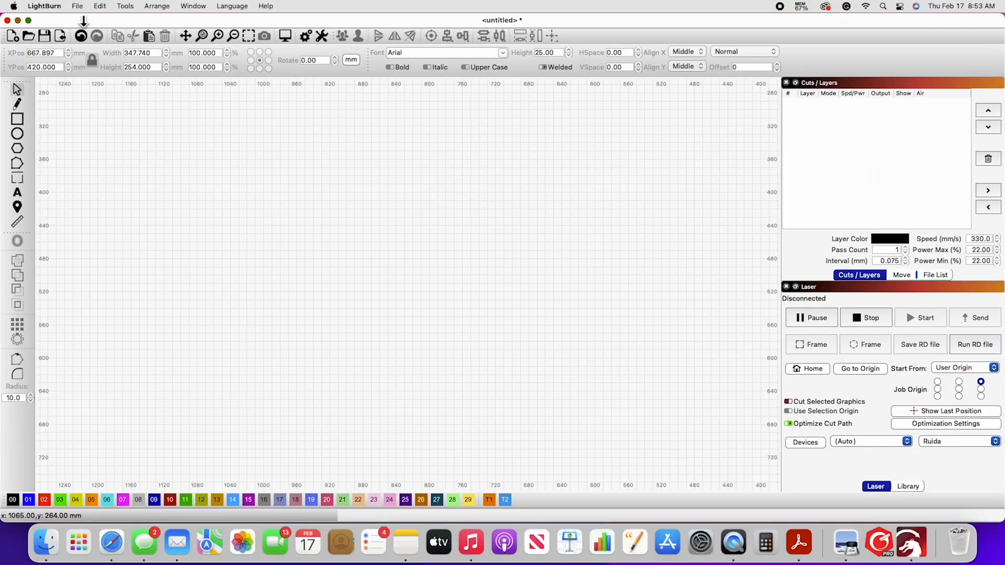
# Switch to LightBurn and import the design's JPEG preview from the Downloads folder
pyautogui.click(77, 7)
pyautogui.click(98, 65)
pyautogui.click(339, 134)
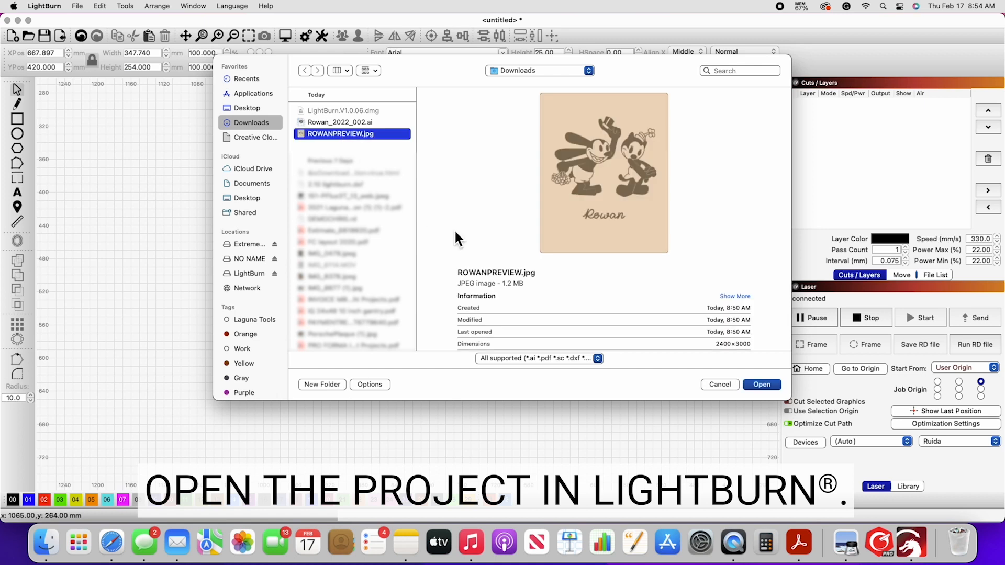
pyautogui.click(760, 384)
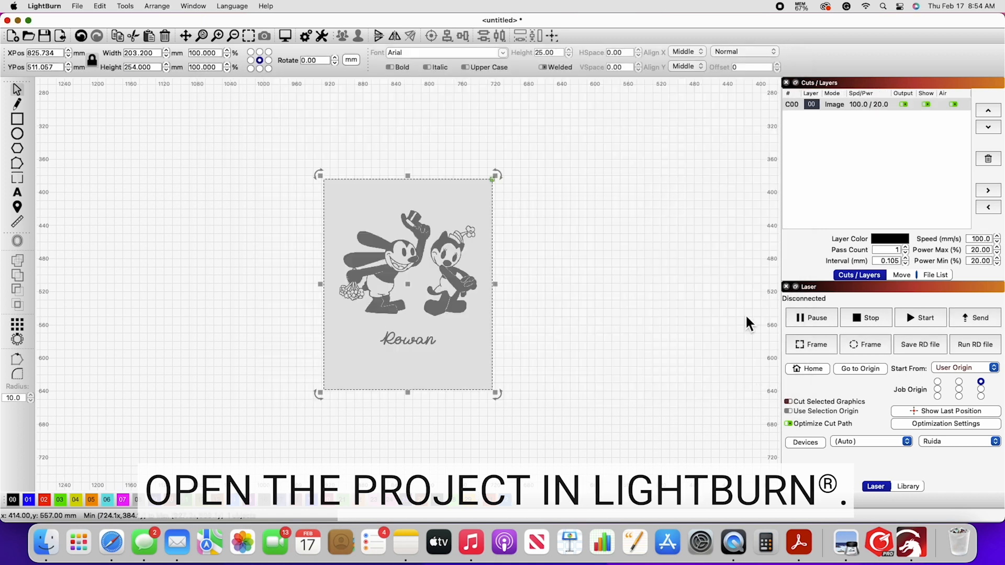
# Start Trace Image on the imported picture and fade the image behind the trace outlines
pyautogui.rightClick(401, 291)
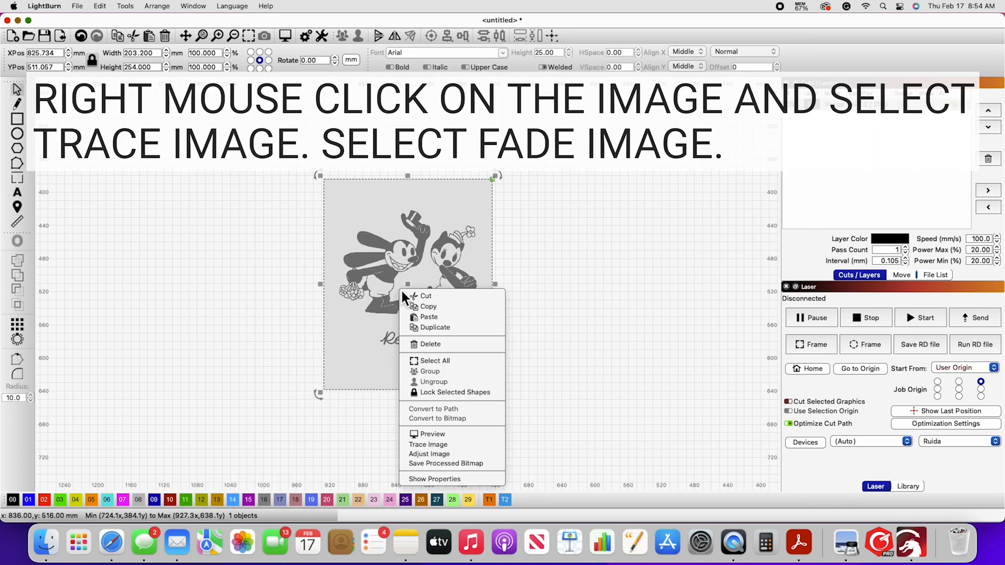
pyautogui.click(445, 444)
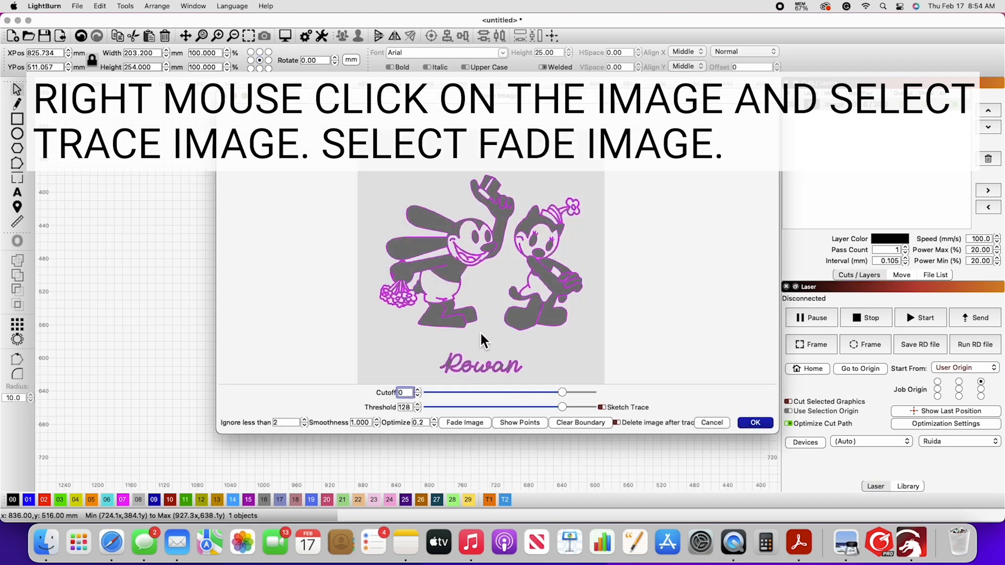
pyautogui.click(454, 423)
# Check the trace outlines around the faces, bouquet, feet and lettering, and accept the trace with cutoff 0 and threshold 128
pyautogui.scroll(6, 511, 213)
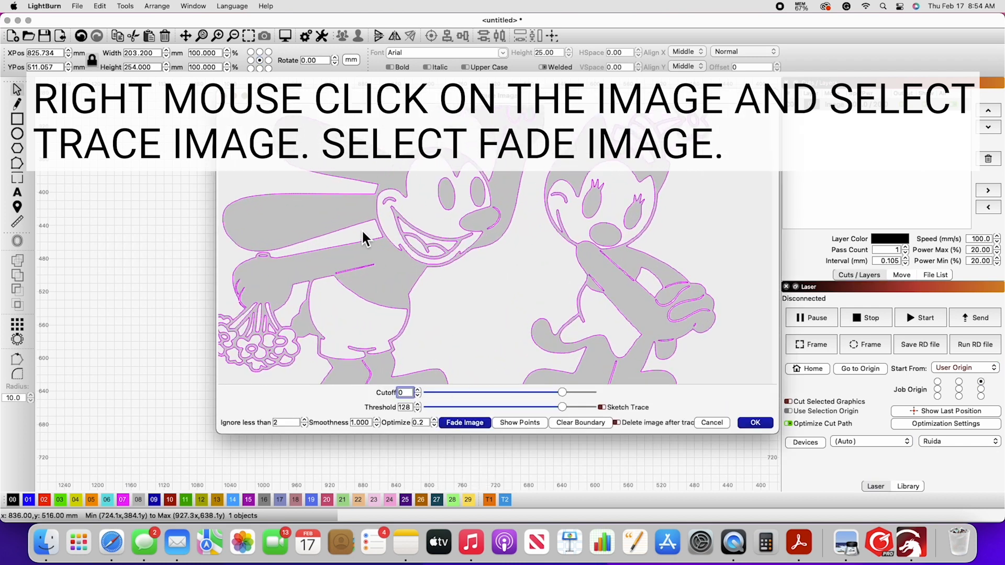
pyautogui.scroll(4, 660, 192)
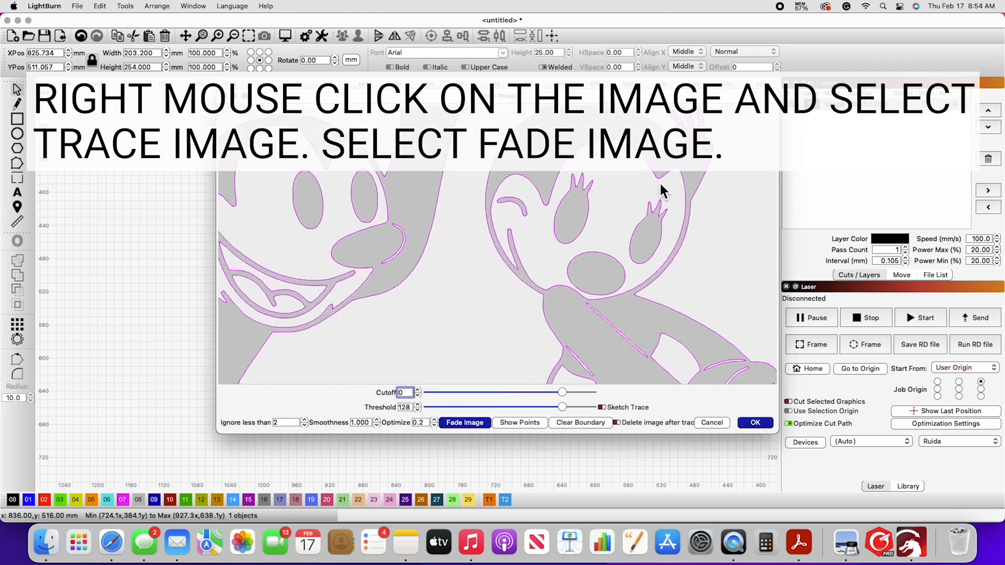
pyautogui.scroll(-8, 662, 201)
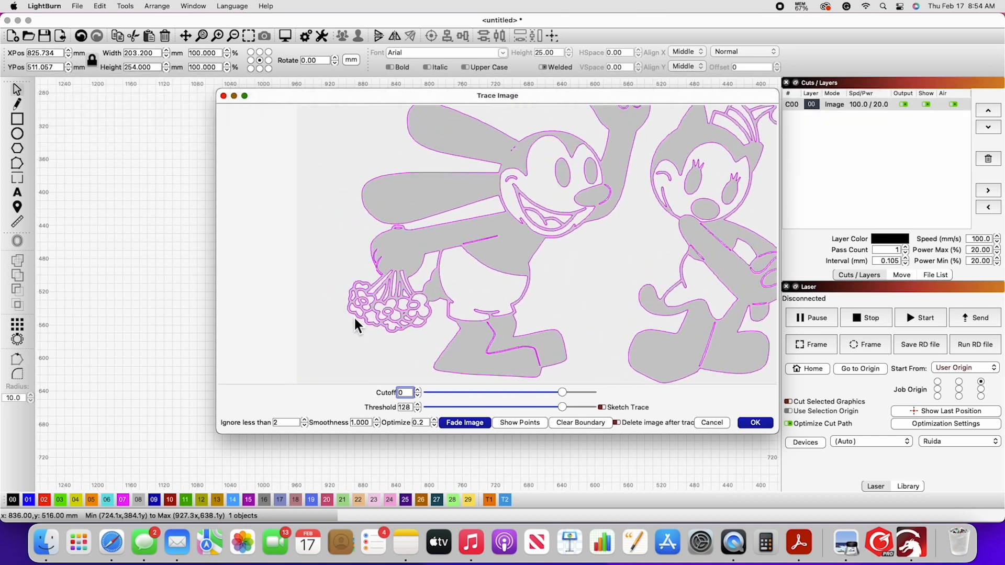
pyautogui.scroll(5, 367, 322)
pyautogui.scroll(4, 377, 325)
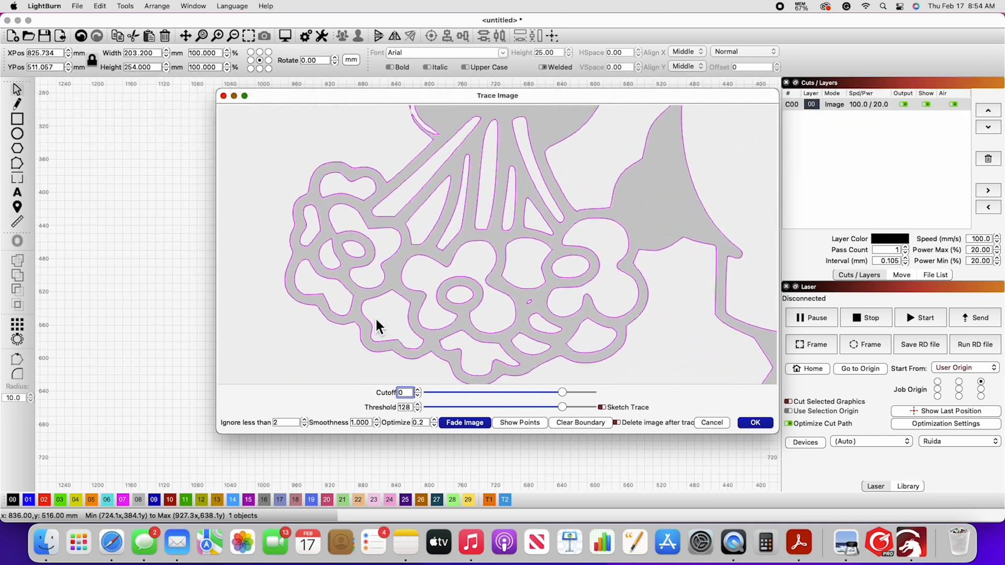
pyautogui.scroll(-8, 376, 325)
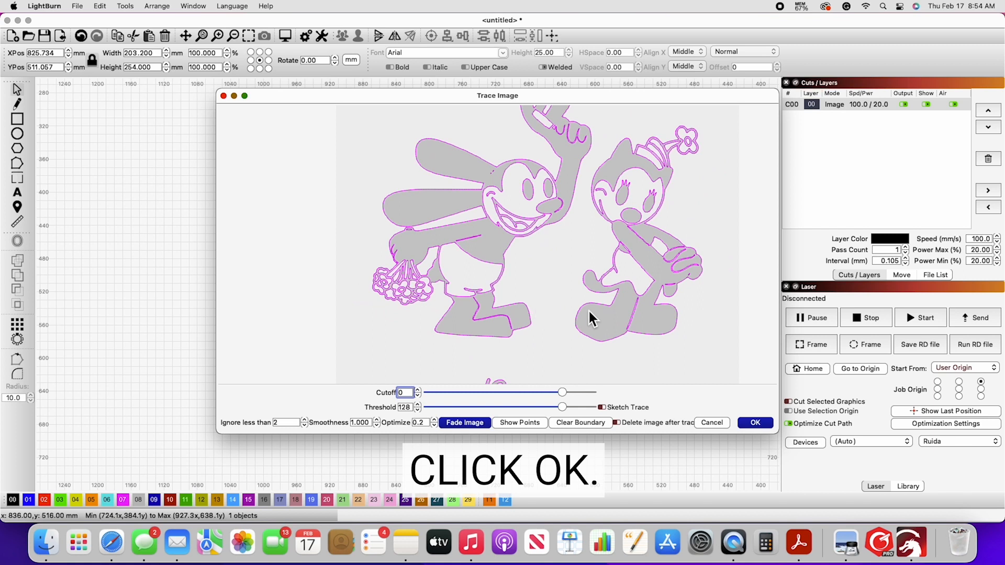
pyautogui.scroll(-3, 590, 317)
pyautogui.scroll(3, 567, 387)
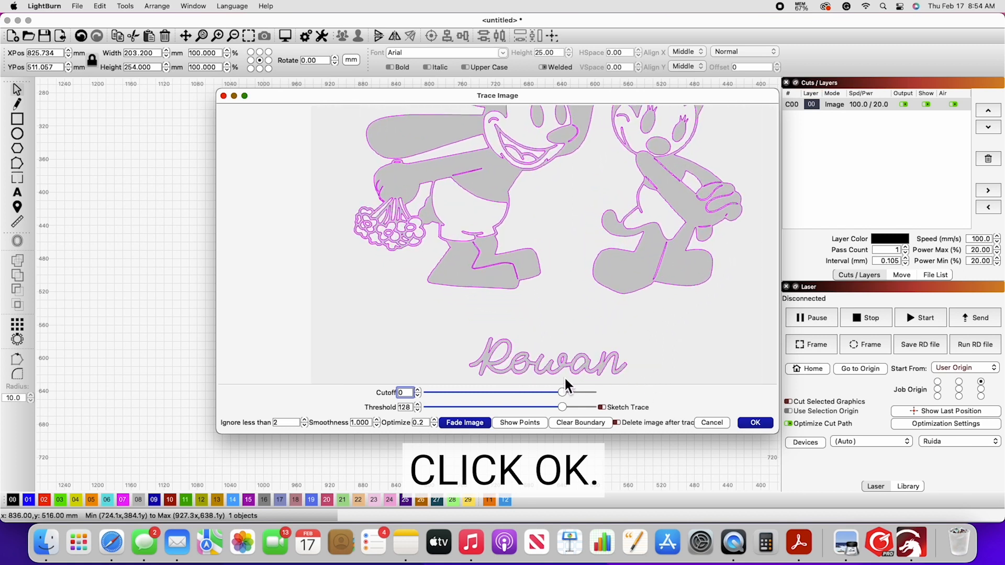
pyautogui.scroll(3, 567, 366)
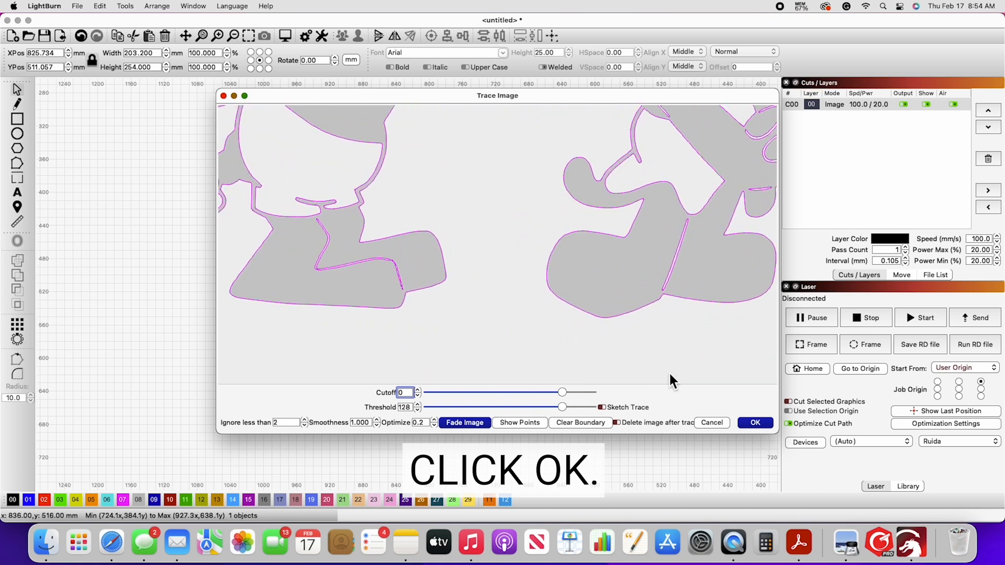
pyautogui.click(755, 423)
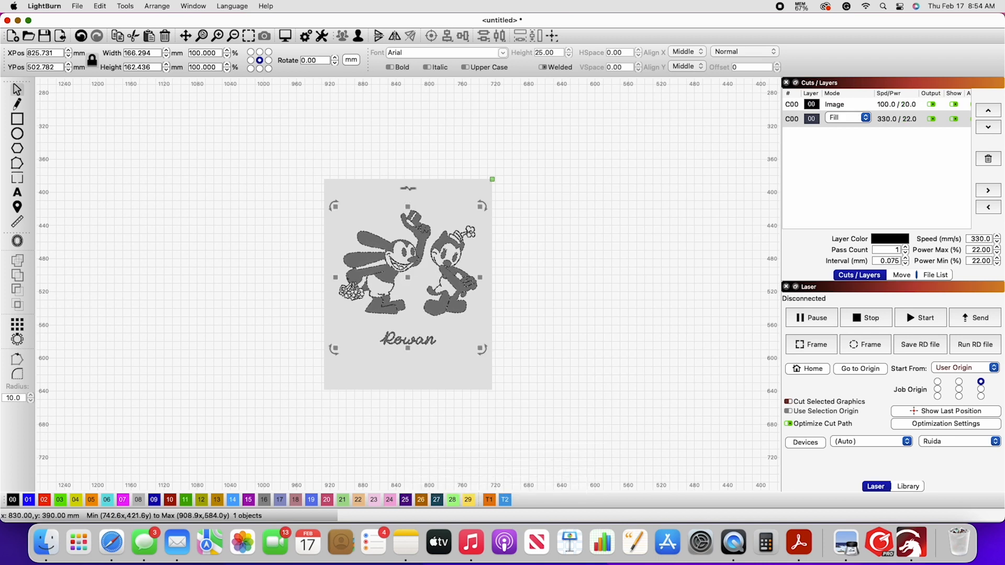
# Draw a rectangle about 203 × 254 mm along the picture's edges, and move the source picture off the traced outlines and delete it
pyautogui.click(19, 120)
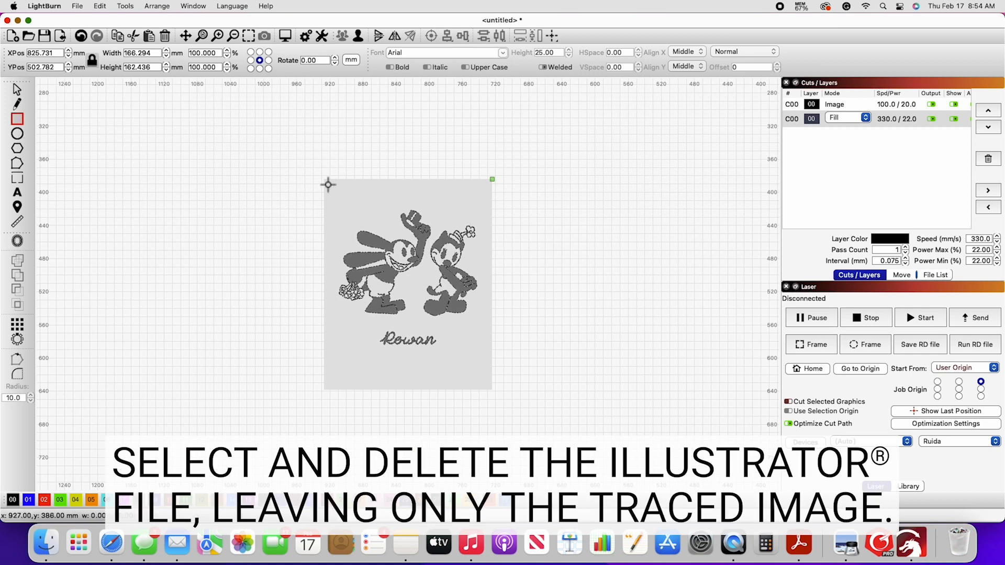
pyautogui.moveTo(324, 180); pyautogui.dragTo(492, 390)
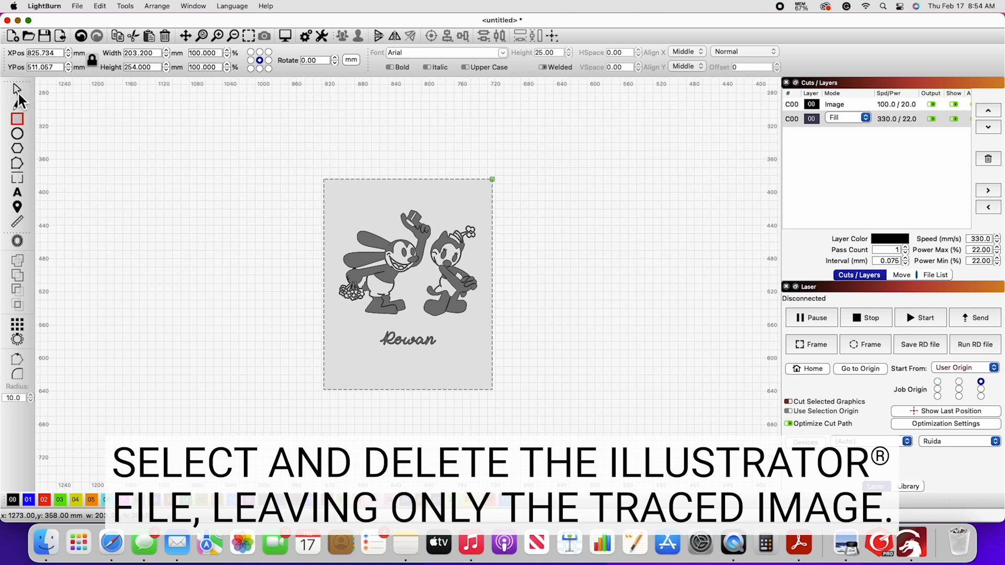
pyautogui.moveTo(445, 222); pyautogui.dragTo(664, 221)
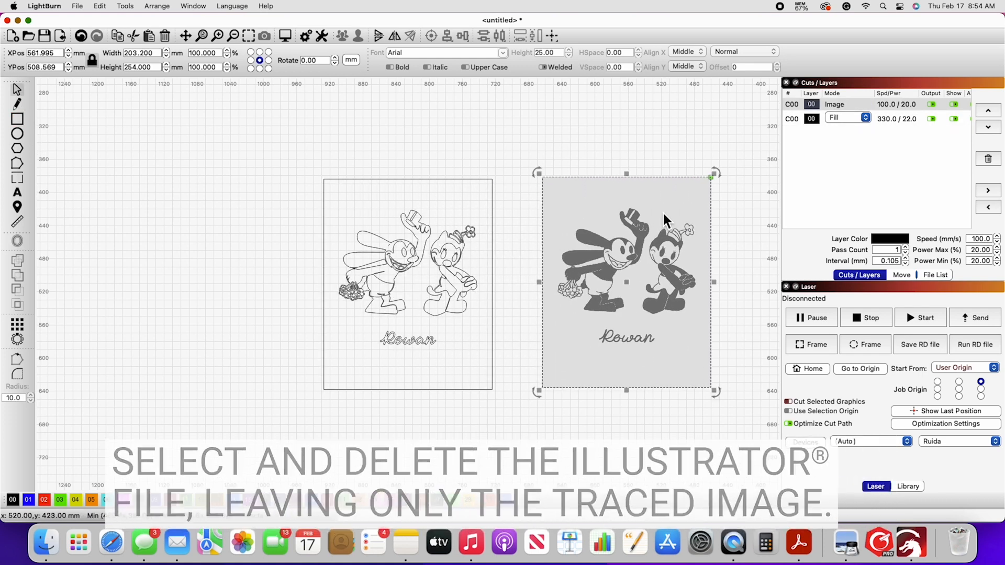
pyautogui.press('Delete')
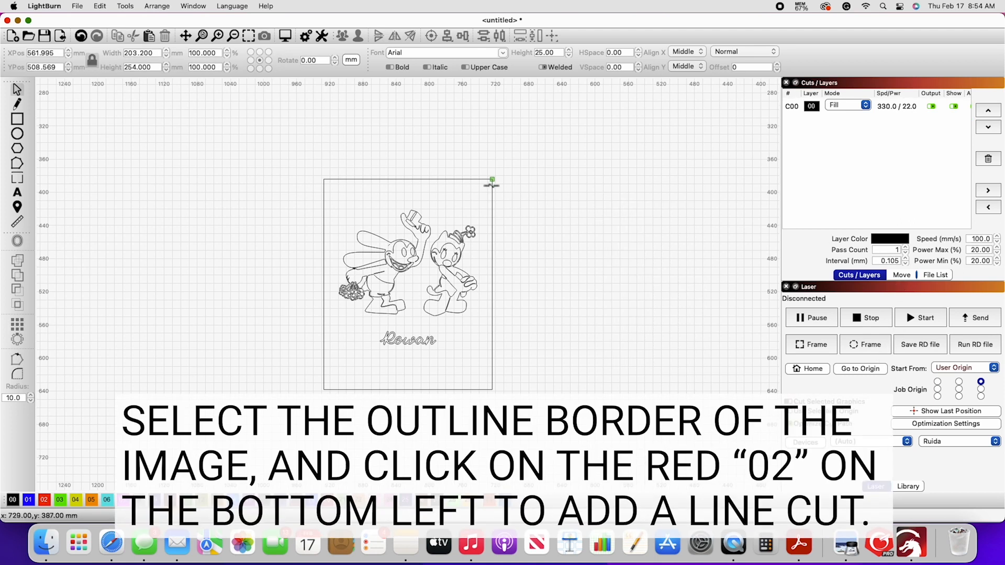
# Assign the rectangular border around the artwork to the red 02 layer as a line cut
pyautogui.click(489, 184)
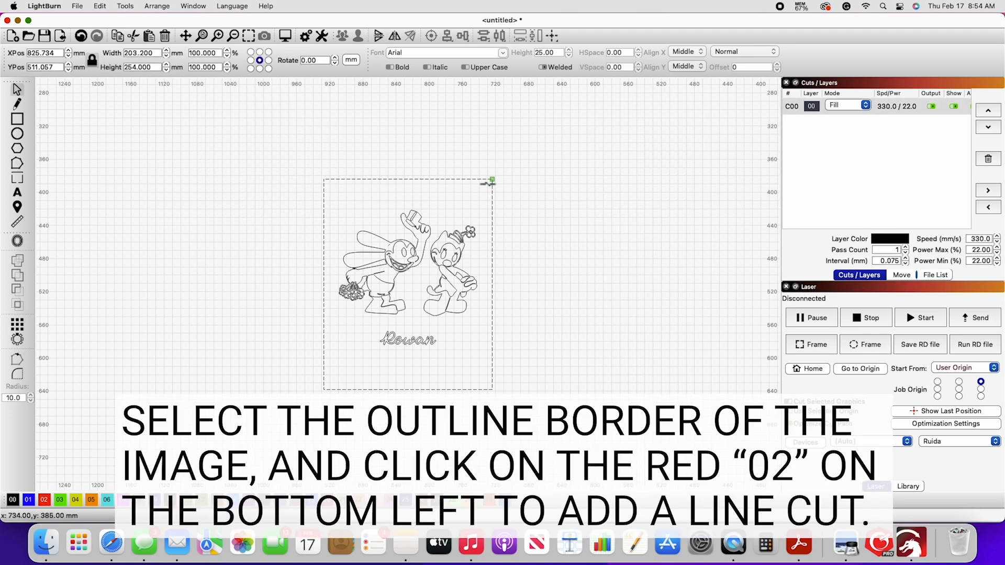
pyautogui.click(44, 500)
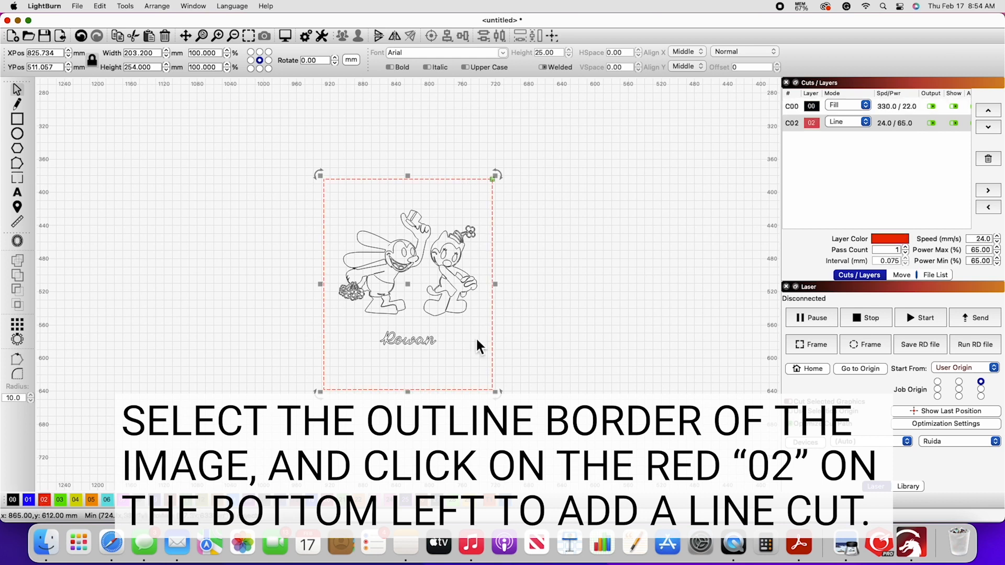
# Review the speed and power settings of the fill layer C00 and line layer C02, and deselect the border
pyautogui.doubleClick(896, 107)
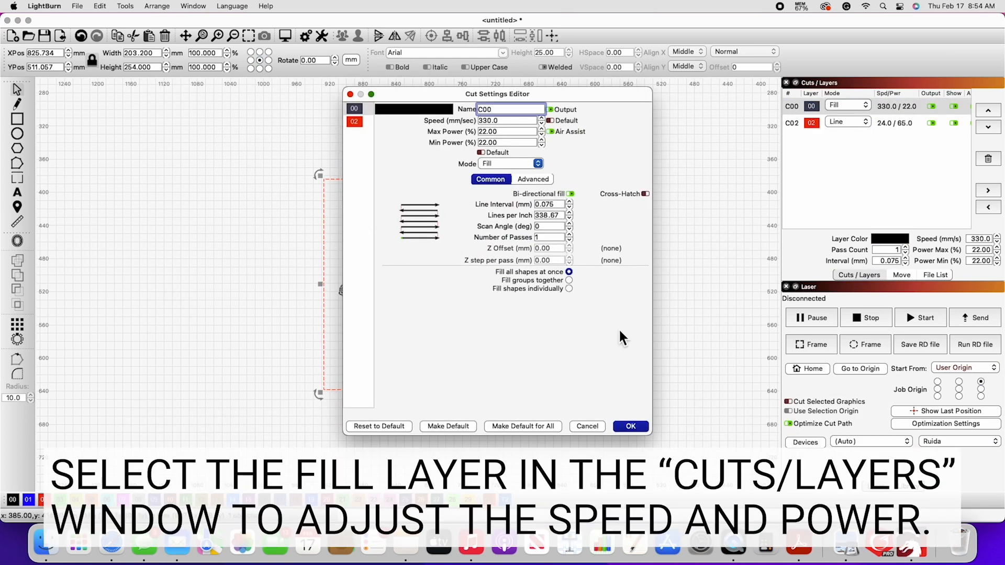
pyautogui.click(631, 427)
pyautogui.doubleClick(915, 125)
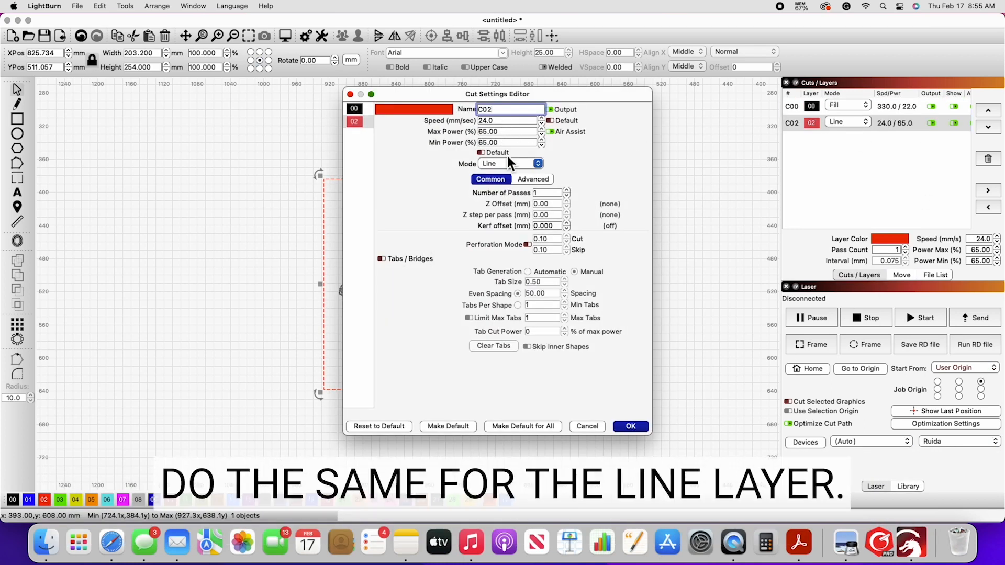
pyautogui.click(631, 427)
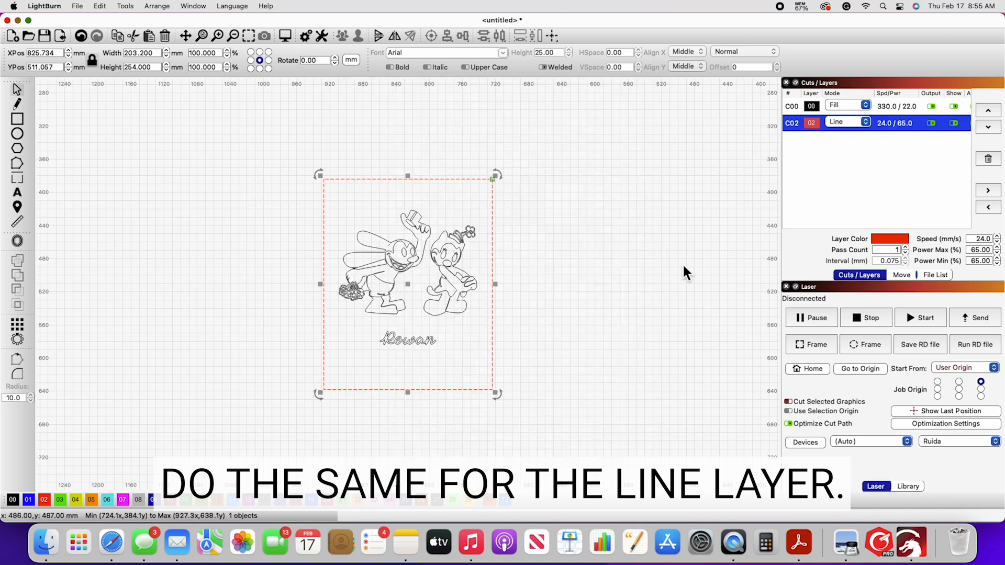
pyautogui.click(545, 406)
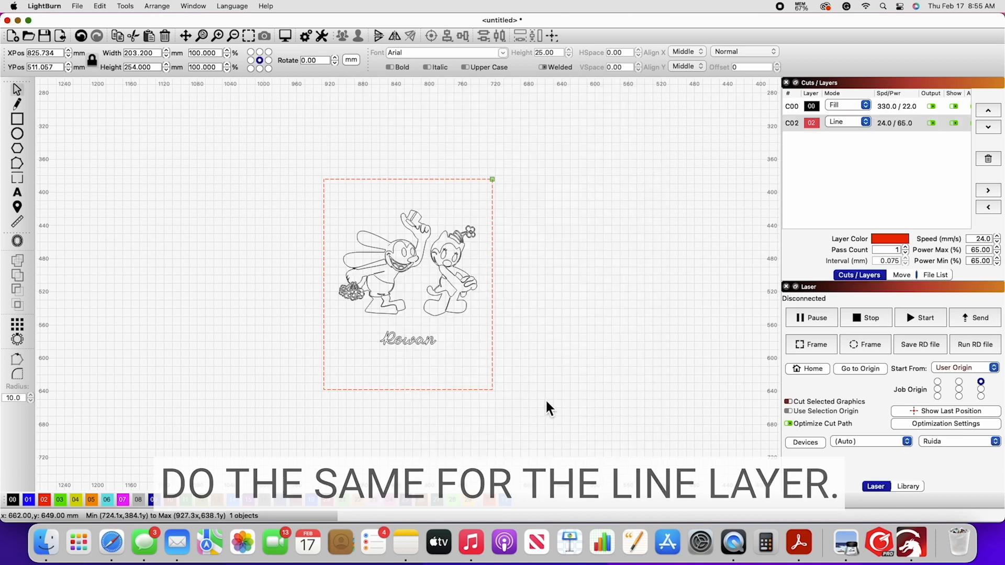
# Save the laser job as an RD file on the NO NAME drive, named with the design's name plus MC
pyautogui.click(936, 347)
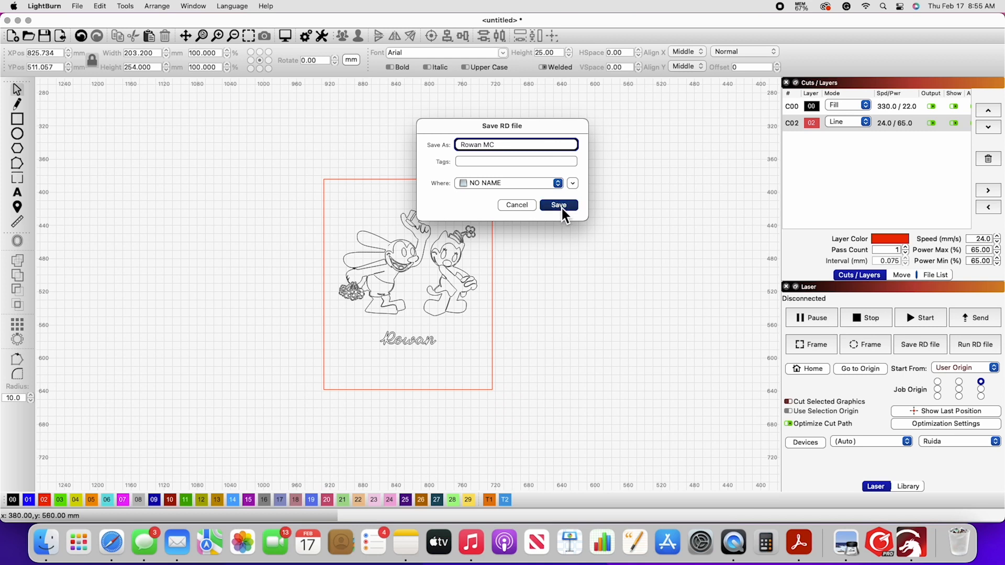
pyautogui.click(559, 205)
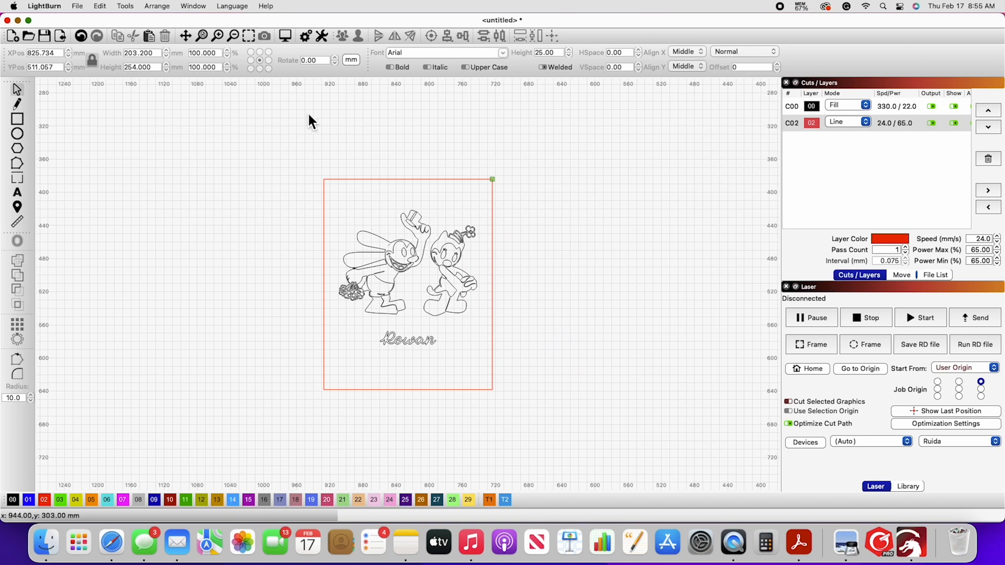